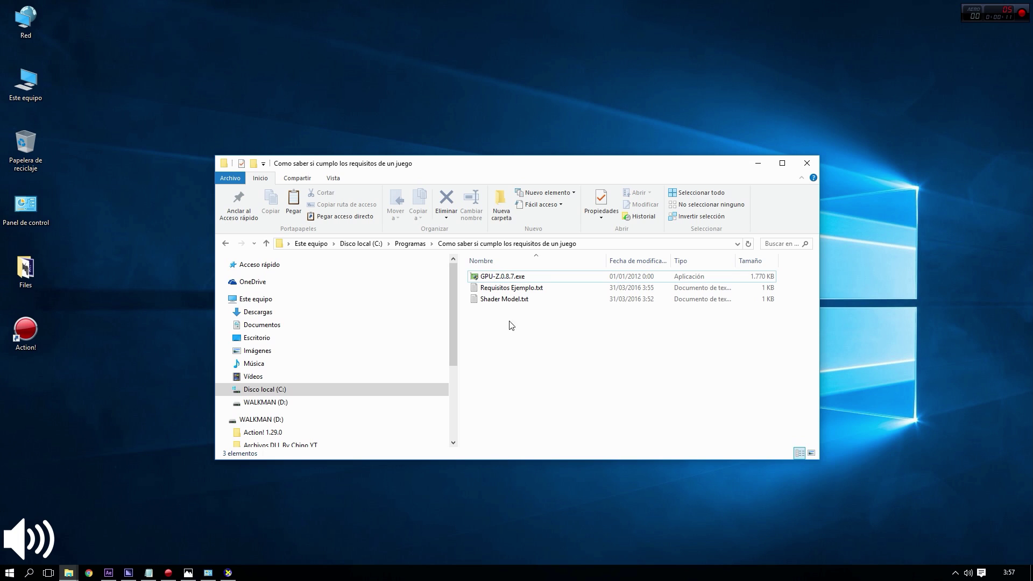
{"action": "left_click", "coordinate": [495, 277]}
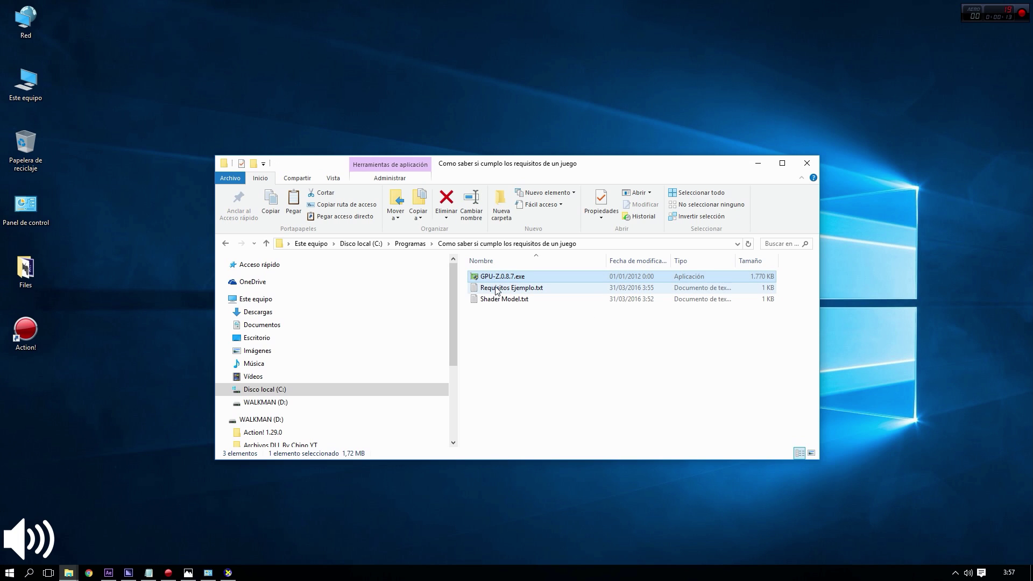
{"action": "left_click", "coordinate": [512, 340]}
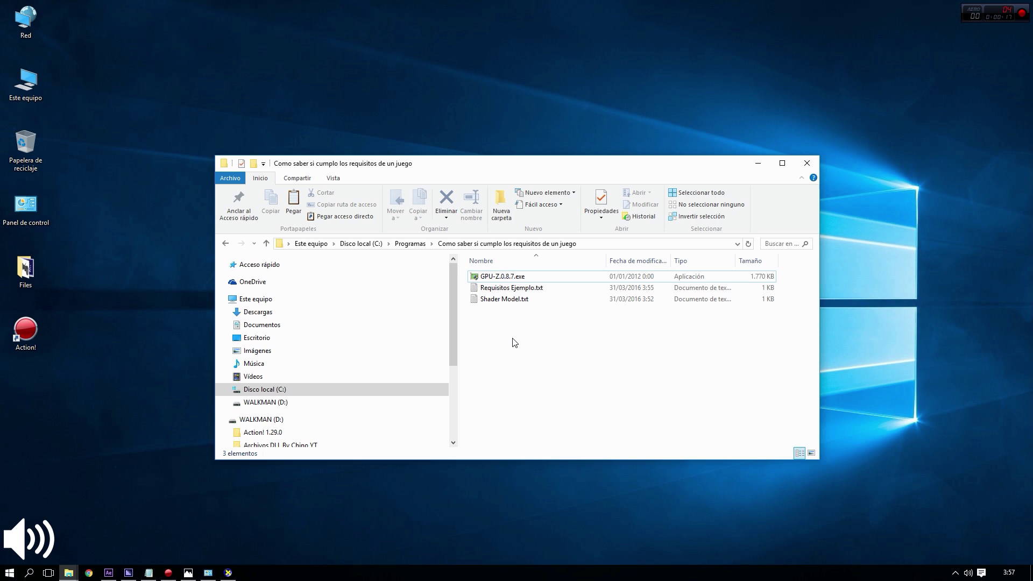
{"action": "left_click", "coordinate": [509, 278]}
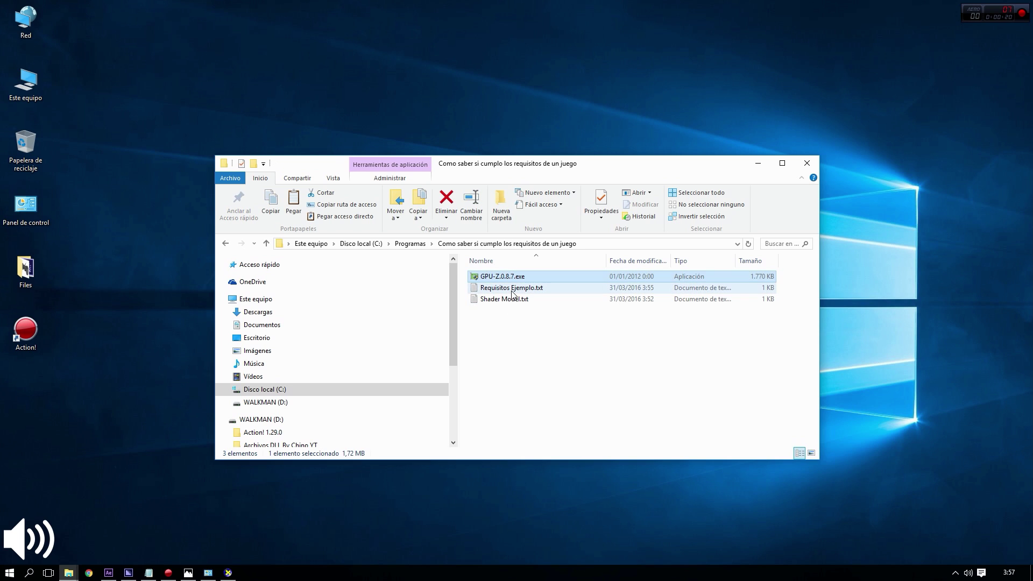
{"action": "left_click", "coordinate": [512, 287]}
{"action": "left_click", "coordinate": [512, 278]}
{"action": "key", "text": "Down"}
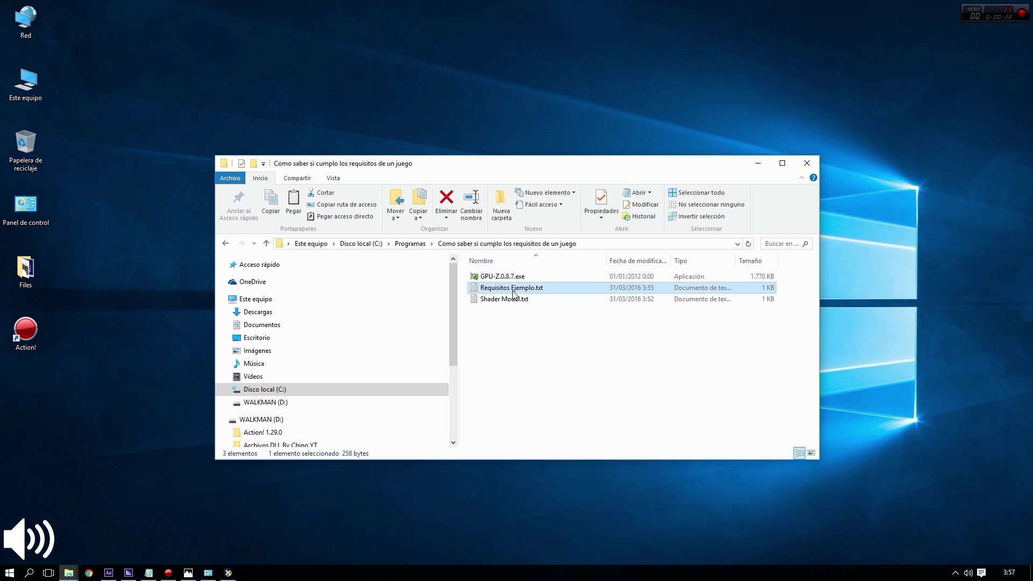
{"action": "key", "text": "Up"}
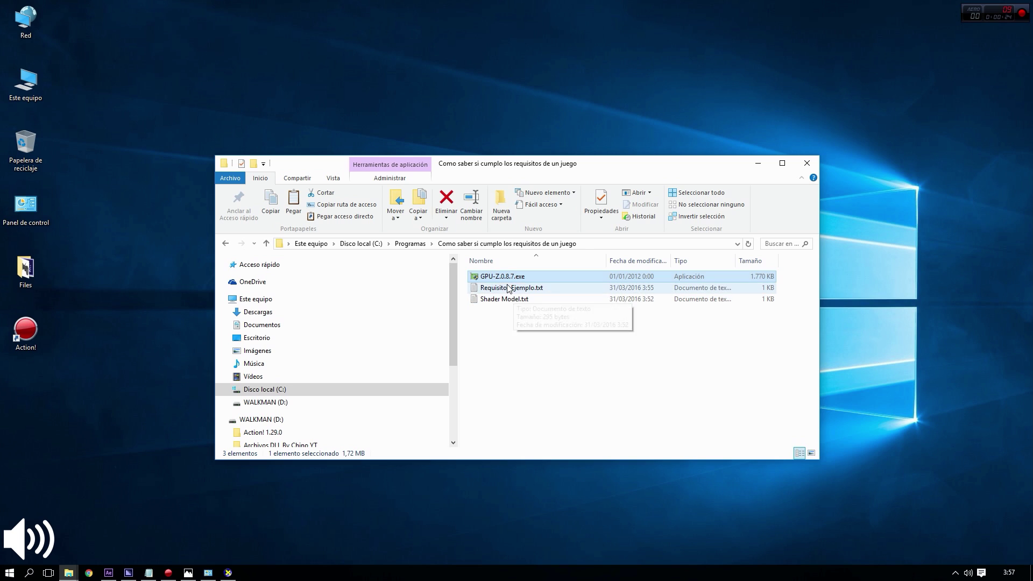
{"action": "key", "text": "Down"}
{"action": "left_click", "coordinate": [513, 330]}
Step: Launch GPU-Z.0.8.7.exe with permission to run and postpone its installation with the Not now option
{"action": "double_click", "coordinate": [505, 278]}
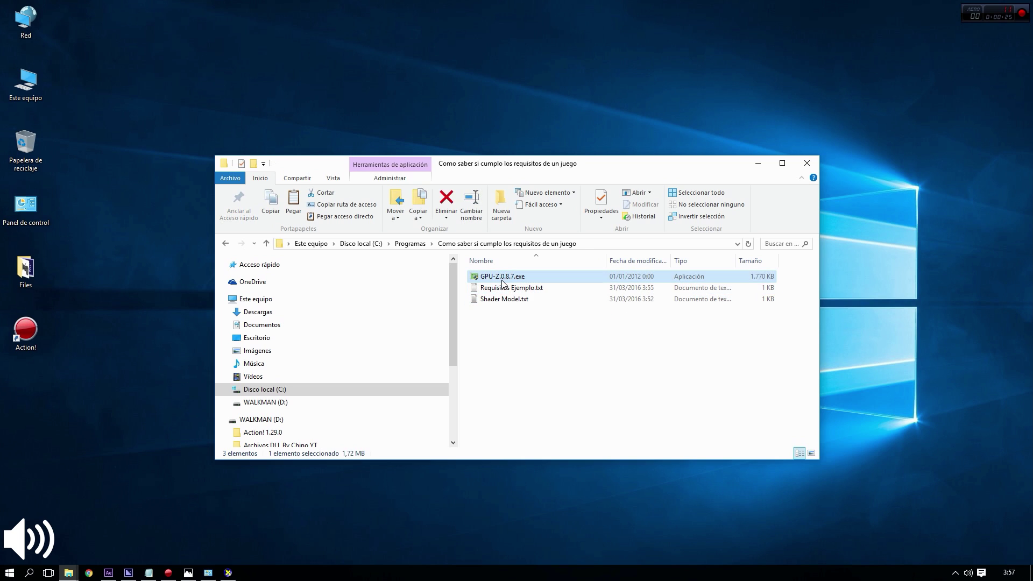
{"action": "left_click", "coordinate": [563, 311]}
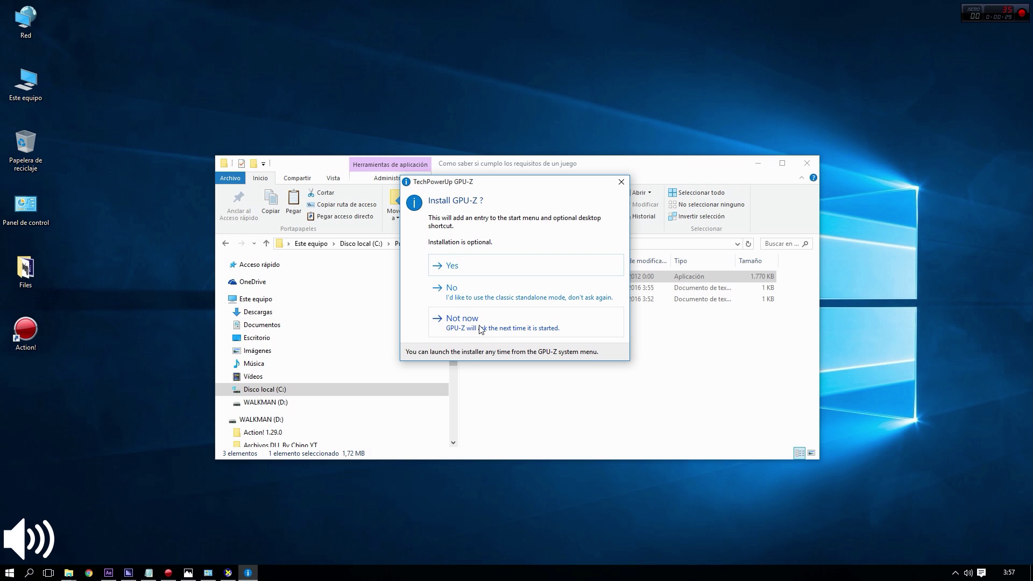
{"action": "left_click", "coordinate": [491, 325]}
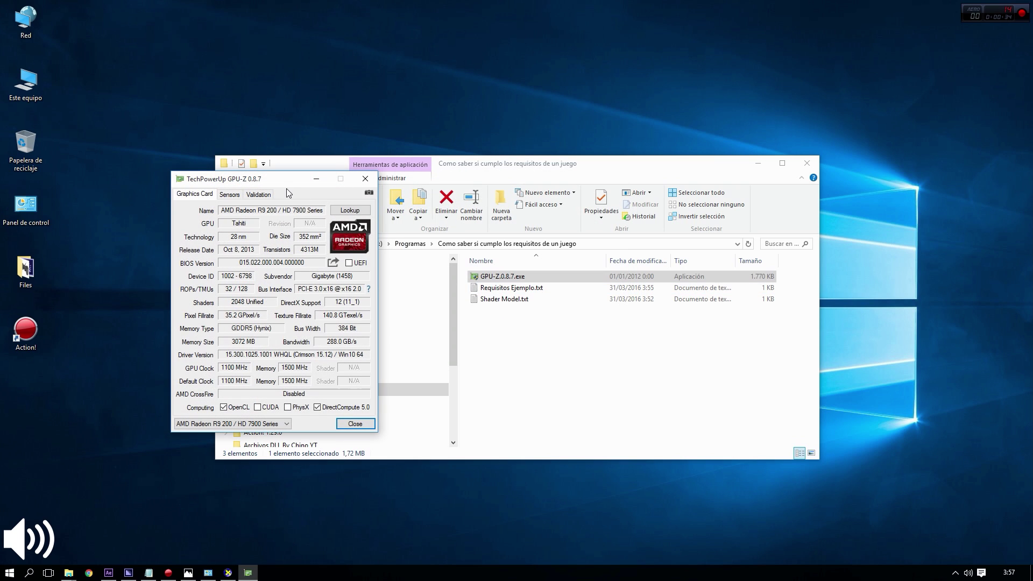
Step: Examine the graphics card's DirectX Support field in GPU-Z and its explanatory tooltip
{"action": "left_click_drag", "start_coordinate": [278, 184], "coordinate": [337, 184]}
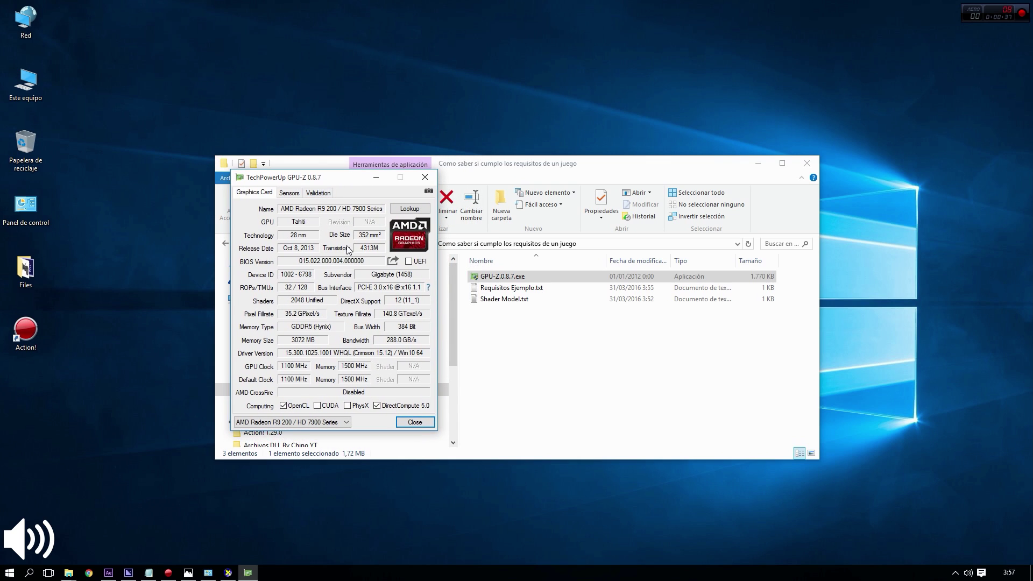
{"action": "mouse_move", "coordinate": [387, 329]}
{"action": "mouse_move", "coordinate": [396, 308]}
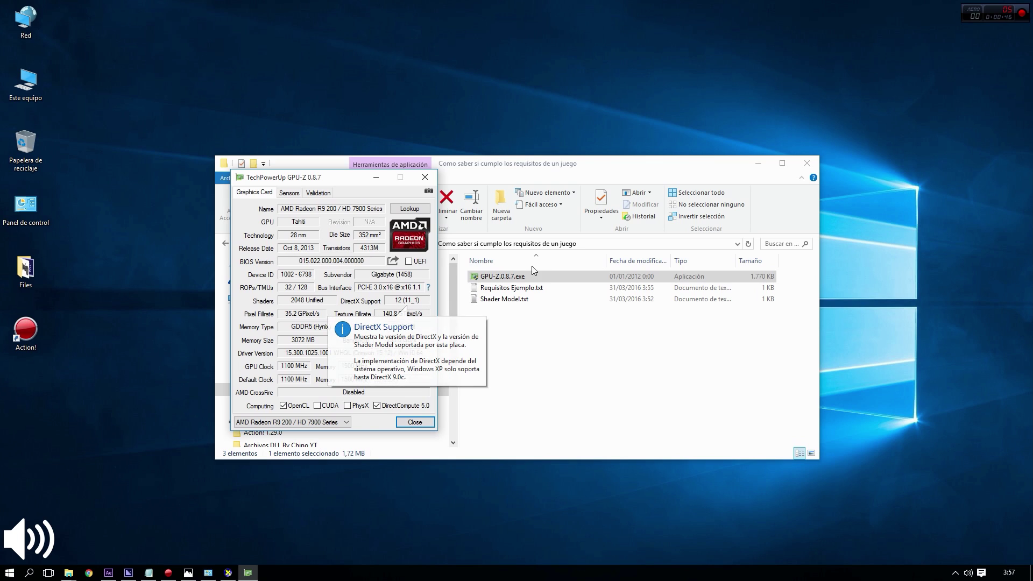
Step: Open Requisitos Ejemplo.txt and arrange the requirements text and the GPU-Z window side by side
{"action": "left_click_drag", "start_coordinate": [355, 188], "coordinate": [289, 190]}
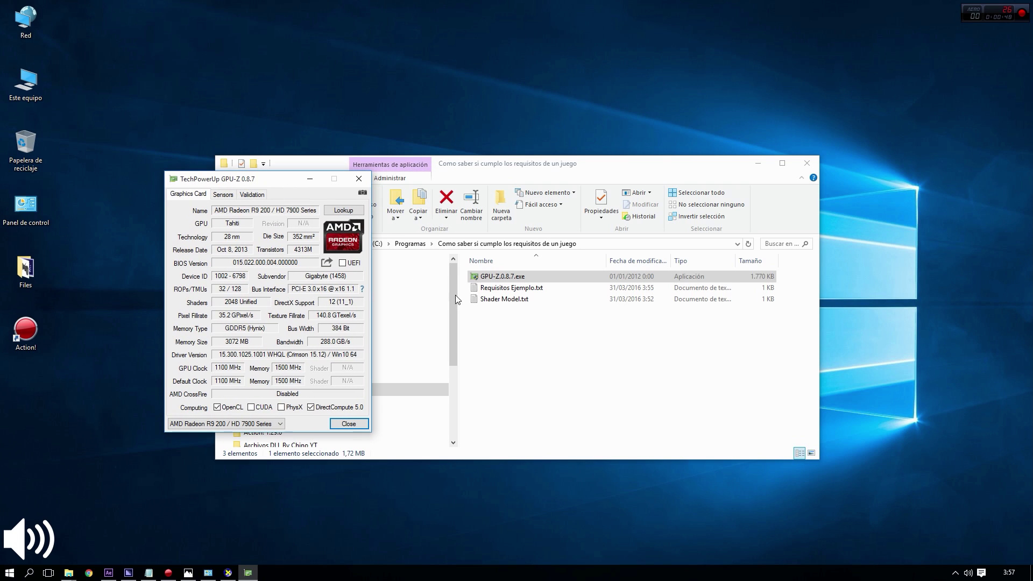
{"action": "double_click", "coordinate": [511, 288]}
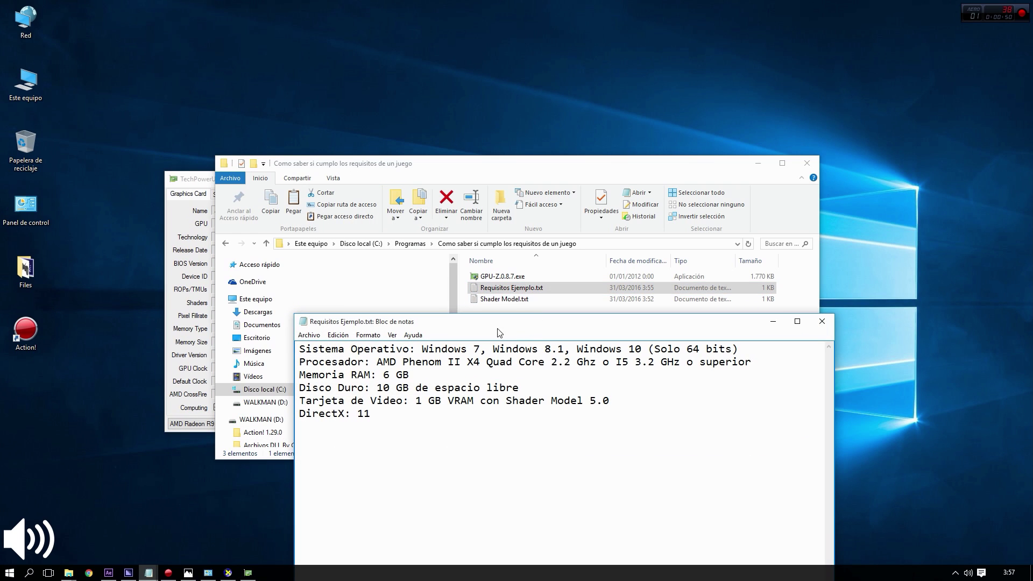
{"action": "left_click_drag", "start_coordinate": [363, 326], "coordinate": [95, 195]}
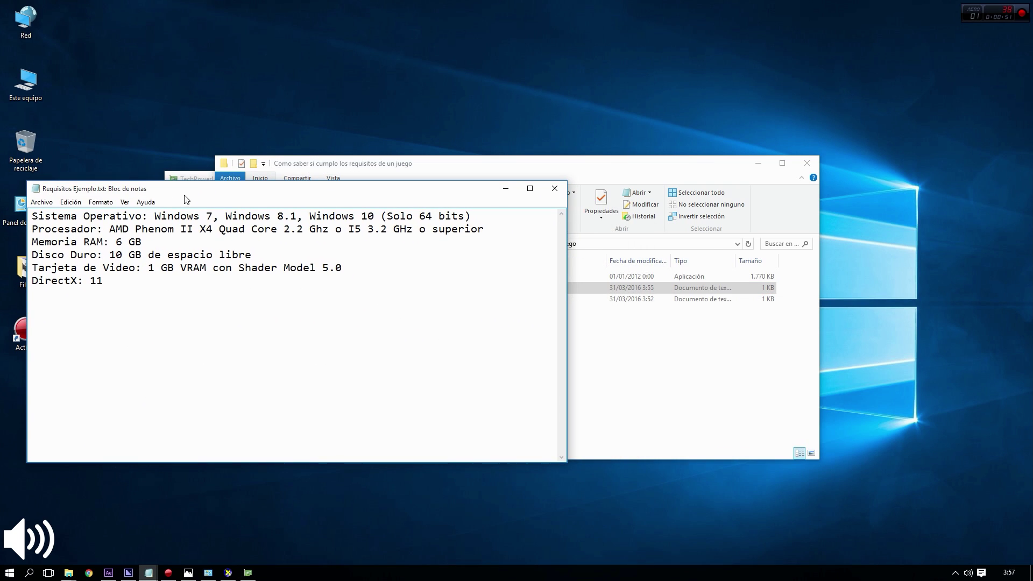
{"action": "left_click", "coordinate": [194, 177]}
{"action": "left_click_drag", "start_coordinate": [194, 178], "coordinate": [764, 223]}
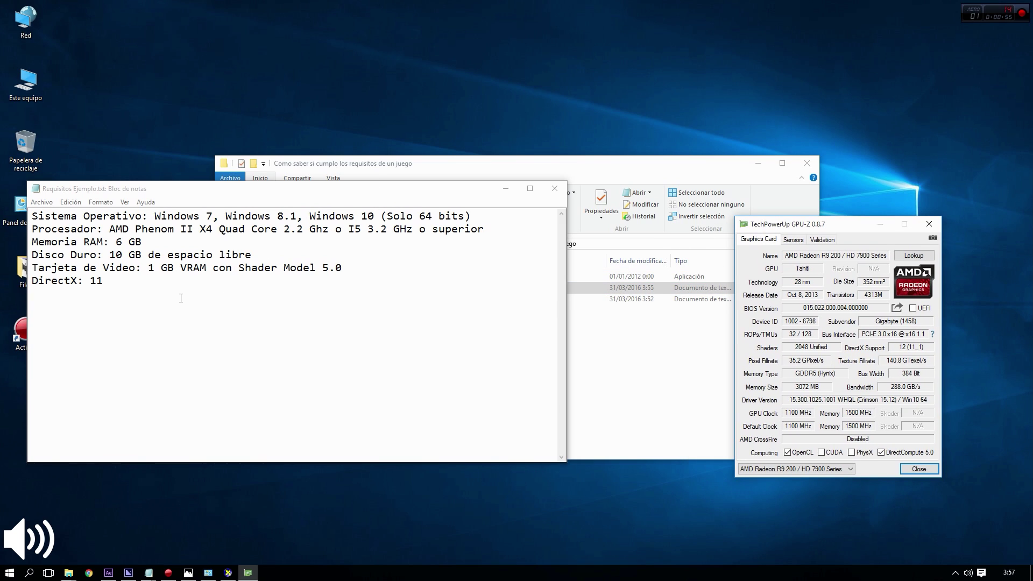
Step: Review the game's operating system, processor, RAM, disk space, video card and DirectX requirements line by line in the text file
{"action": "left_click_drag", "start_coordinate": [180, 298], "coordinate": [28, 212]}
{"action": "left_click", "coordinate": [108, 217]}
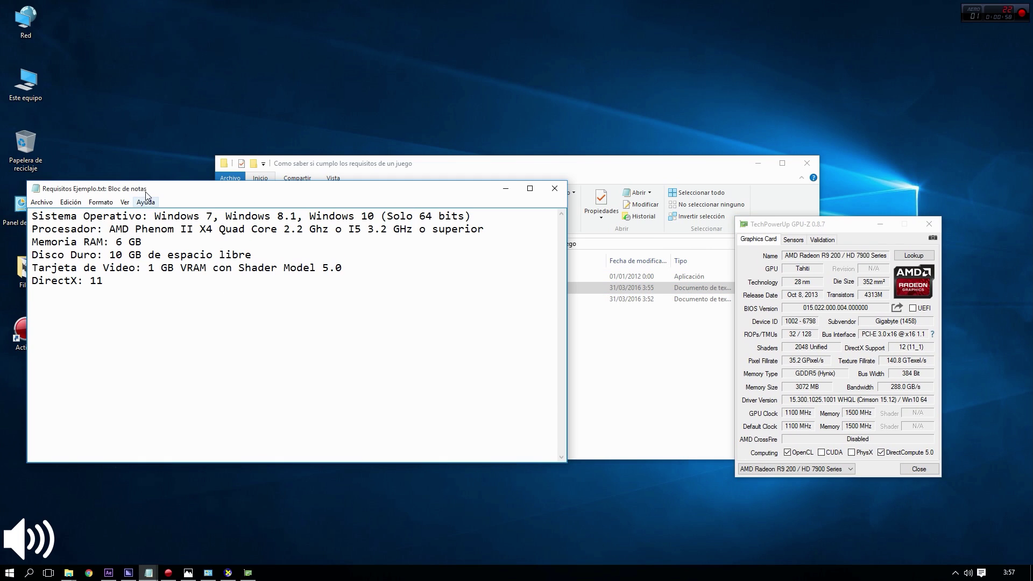
{"action": "left_click_drag", "start_coordinate": [146, 190], "coordinate": [189, 185]}
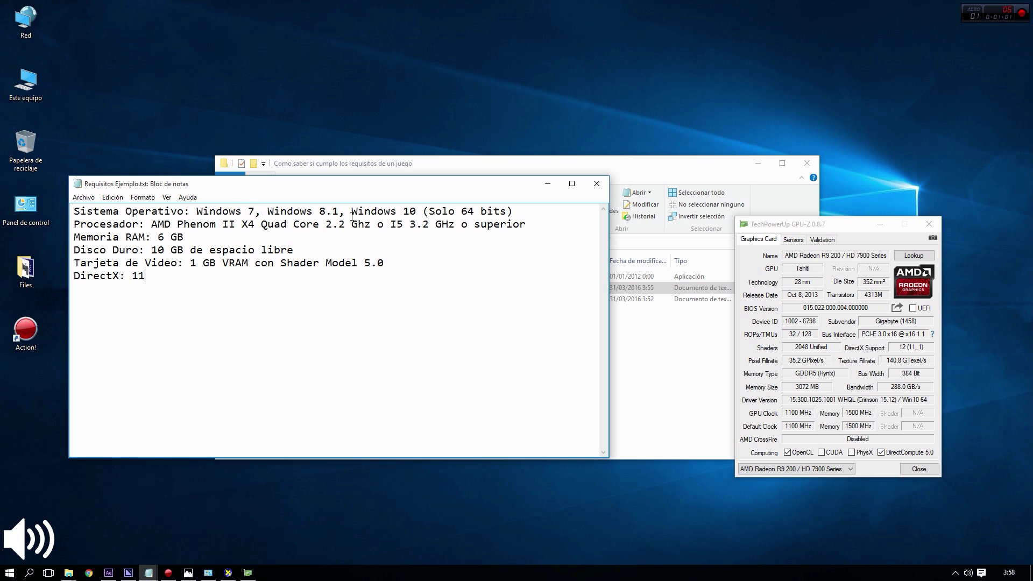
{"action": "left_click_drag", "start_coordinate": [353, 216], "coordinate": [423, 213]}
{"action": "left_click_drag", "start_coordinate": [429, 213], "coordinate": [513, 213]}
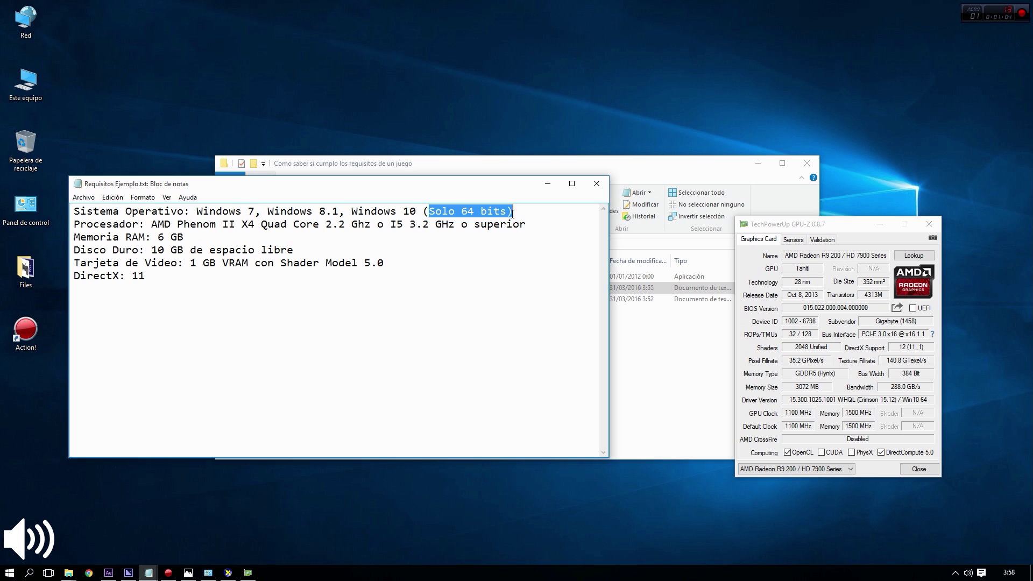
{"action": "left_click", "coordinate": [509, 215]}
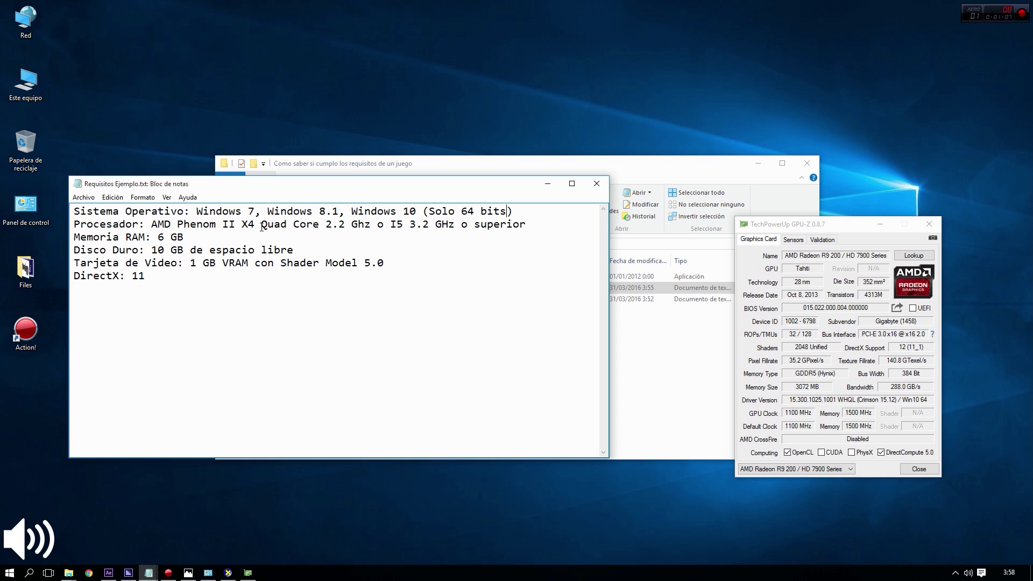
{"action": "left_click_drag", "start_coordinate": [262, 227], "coordinate": [316, 226]}
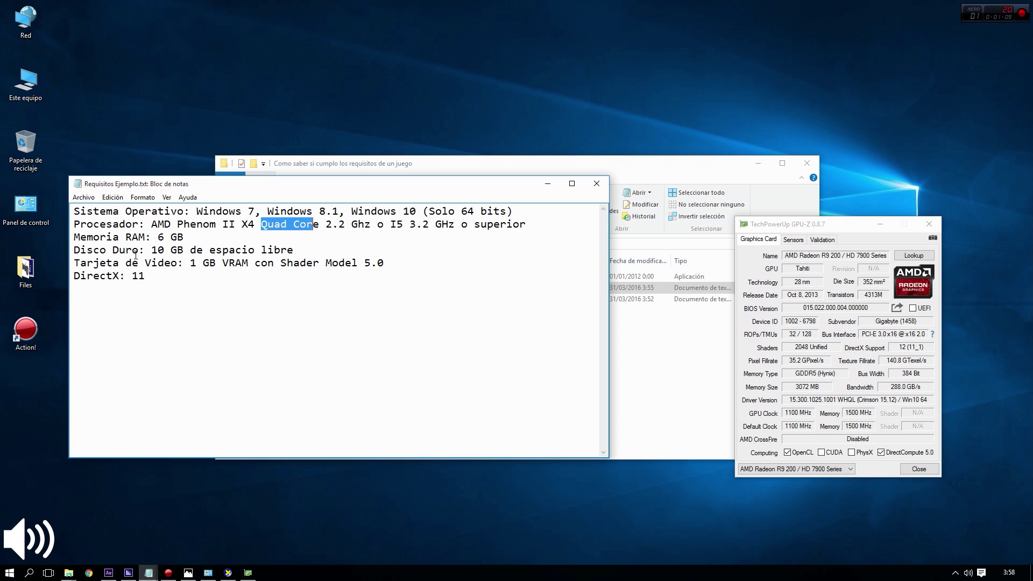
{"action": "left_click_drag", "start_coordinate": [160, 237], "coordinate": [185, 251]}
{"action": "left_click", "coordinate": [188, 238]}
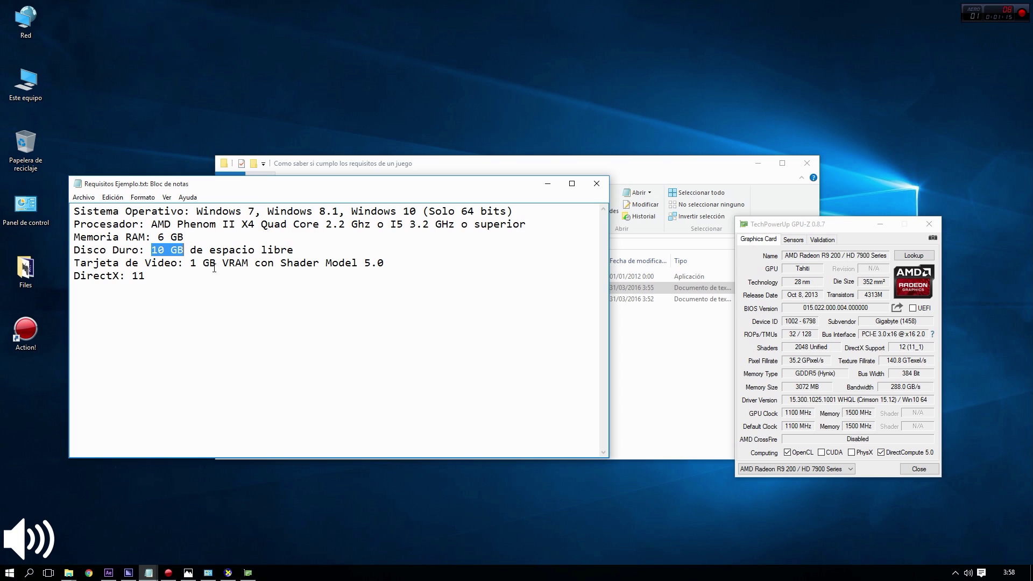
{"action": "left_click_drag", "start_coordinate": [221, 263], "coordinate": [250, 264]}
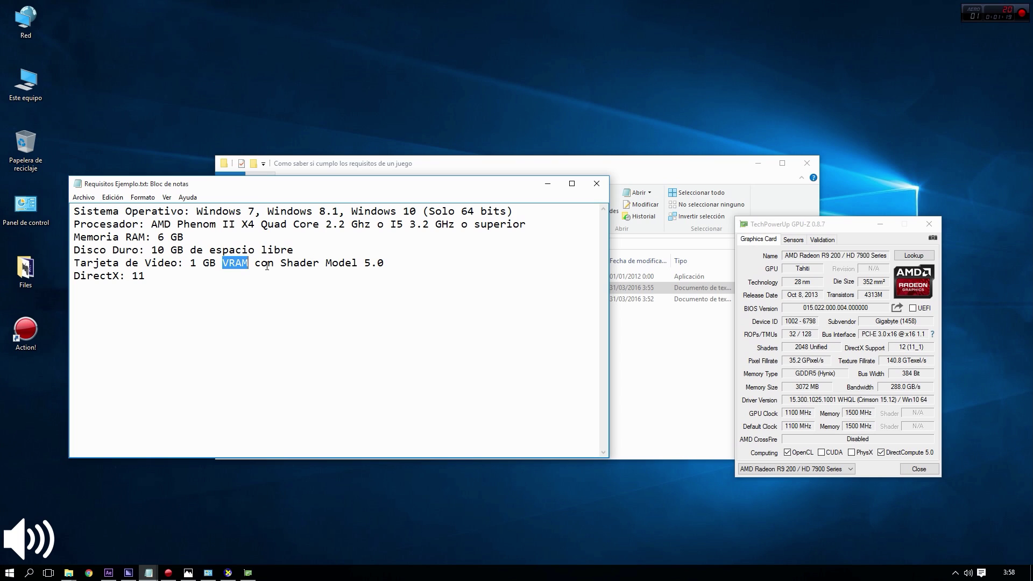
{"action": "left_click_drag", "start_coordinate": [281, 263], "coordinate": [320, 264]}
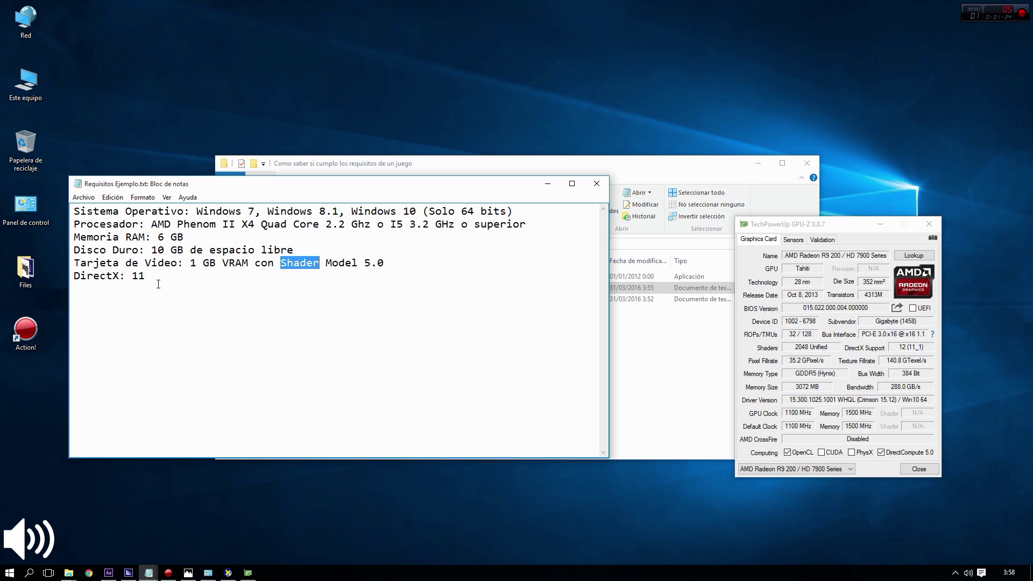
{"action": "left_click_drag", "start_coordinate": [147, 276], "coordinate": [74, 276]}
{"action": "left_click", "coordinate": [182, 285]}
Step: Start the DirectX Diagnostic Tool by running the command DXDIAG from the Windows Run dialog
{"action": "key", "text": "super+r"}
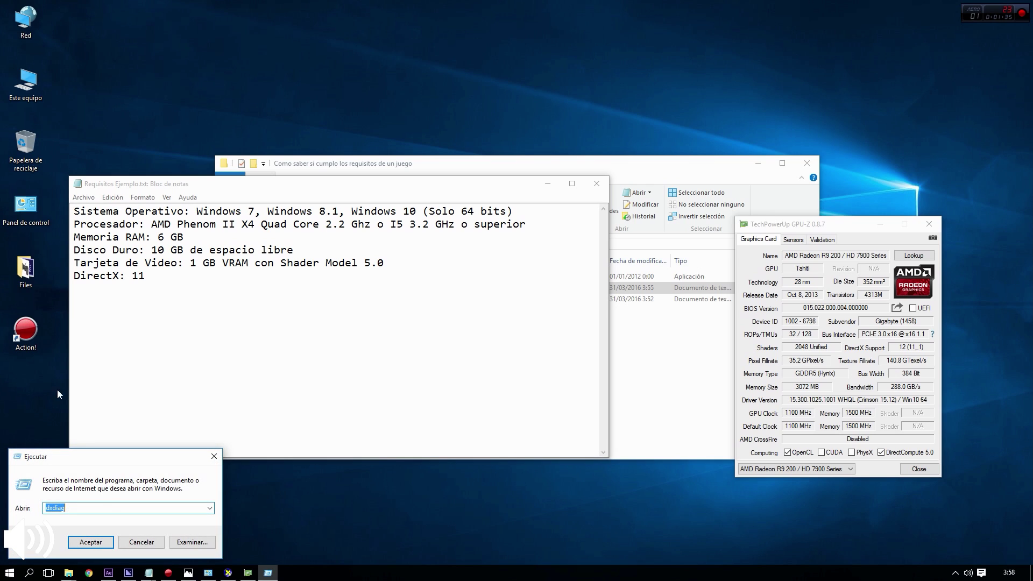
{"action": "left_click_drag", "start_coordinate": [120, 459], "coordinate": [514, 289]}
{"action": "left_click", "coordinate": [479, 342]}
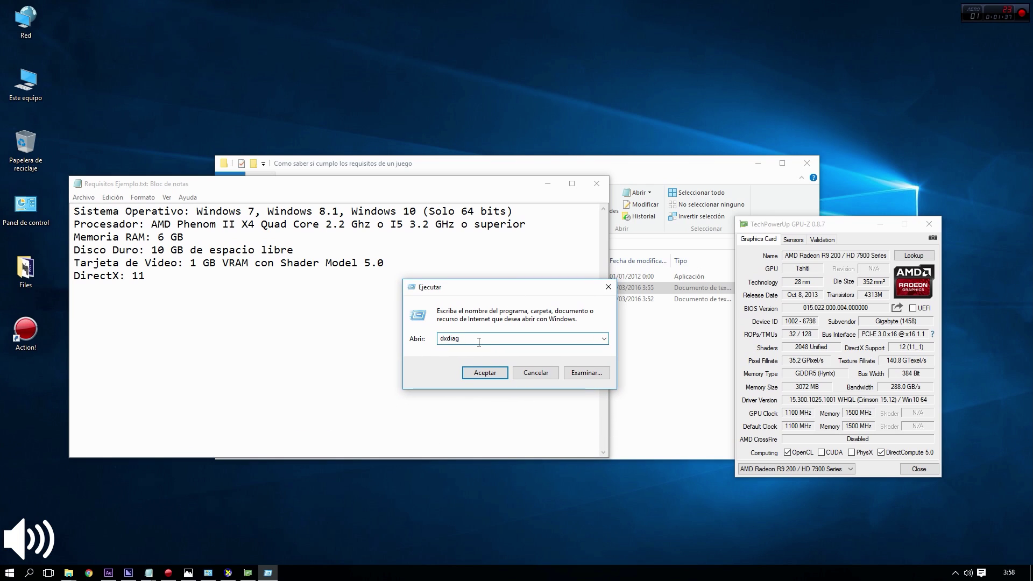
{"action": "left_click_drag", "start_coordinate": [479, 341], "coordinate": [426, 335]}
{"action": "type", "text": "DXD"}
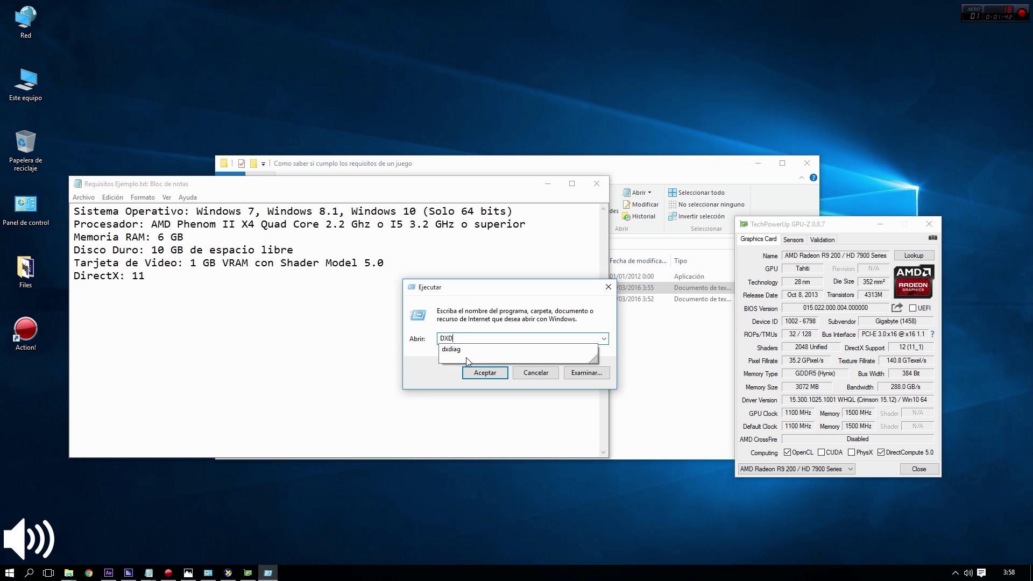
{"action": "type", "text": "IAG"}
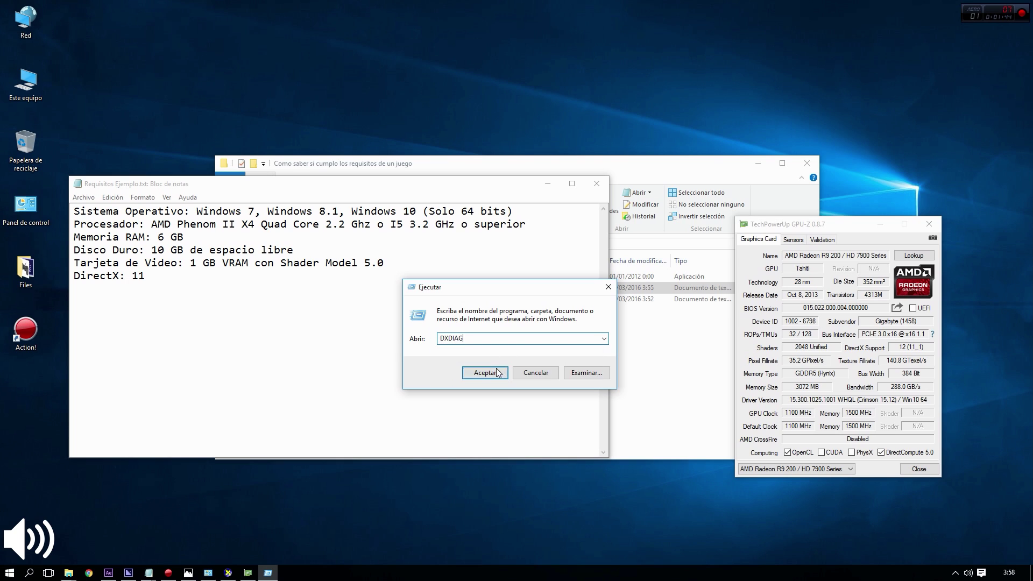
{"action": "left_click", "coordinate": [497, 372]}
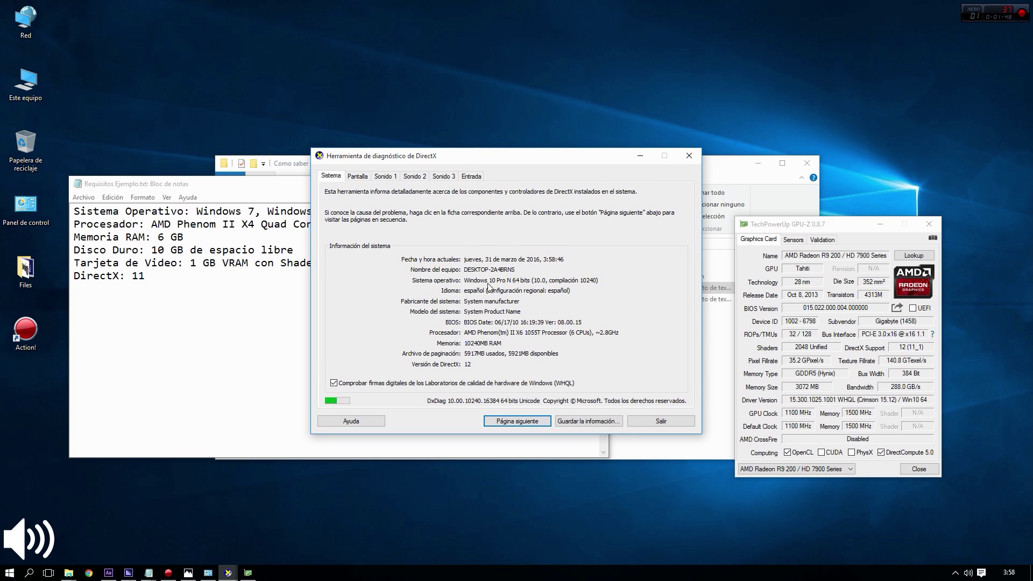
Step: Arrange the DirectX Diagnostic Tool and the requirements text so that both can be read side by side
{"action": "left_click_drag", "start_coordinate": [505, 166], "coordinate": [660, 172]}
{"action": "left_click_drag", "start_coordinate": [436, 190], "coordinate": [382, 183]}
{"action": "left_click", "coordinate": [658, 275]}
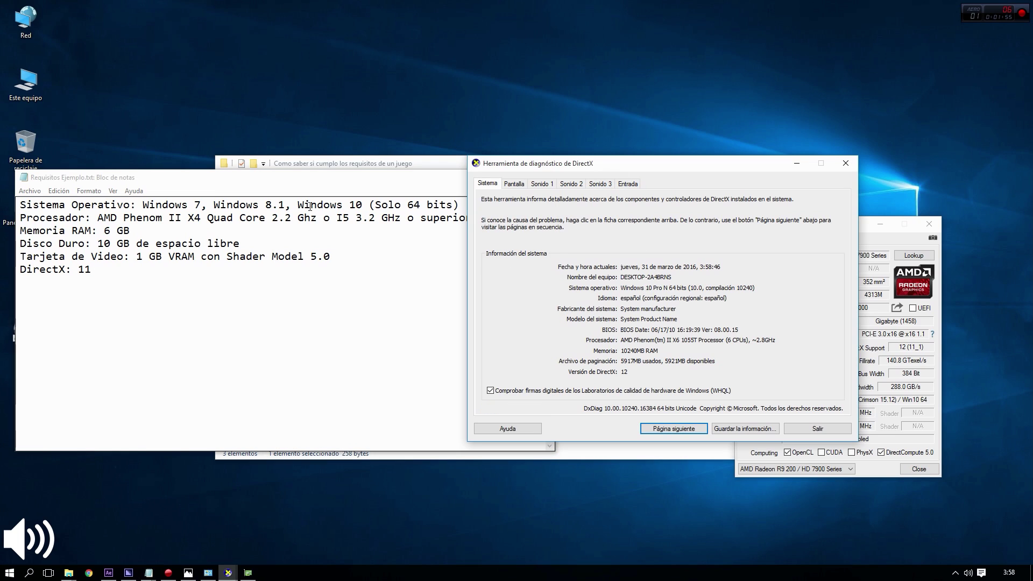
Step: Compare the required operating system and processor with the system information in the DirectX Diagnostic Tool
{"action": "left_click_drag", "start_coordinate": [298, 205], "coordinate": [471, 204]}
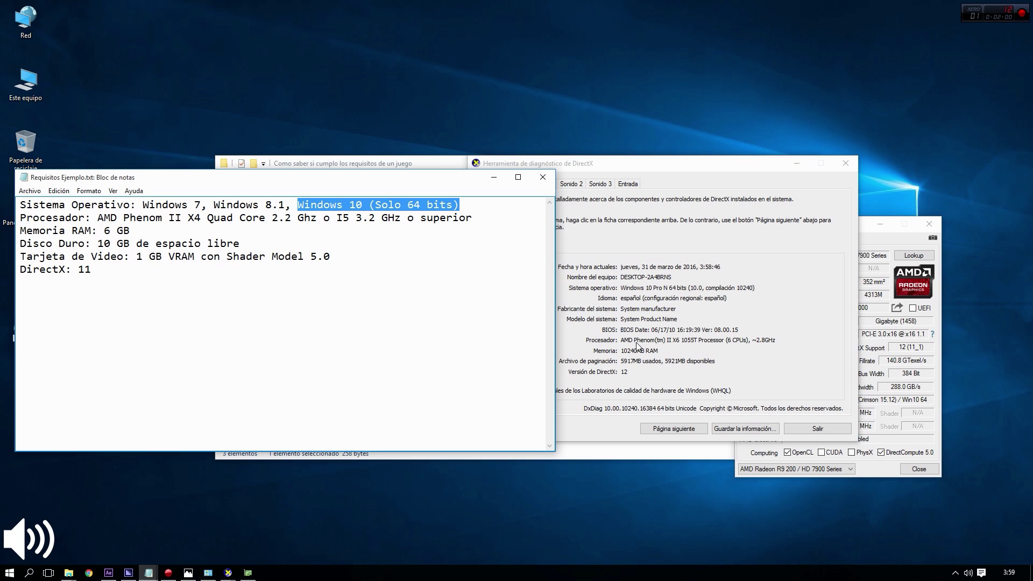
{"action": "left_click", "coordinate": [667, 343]}
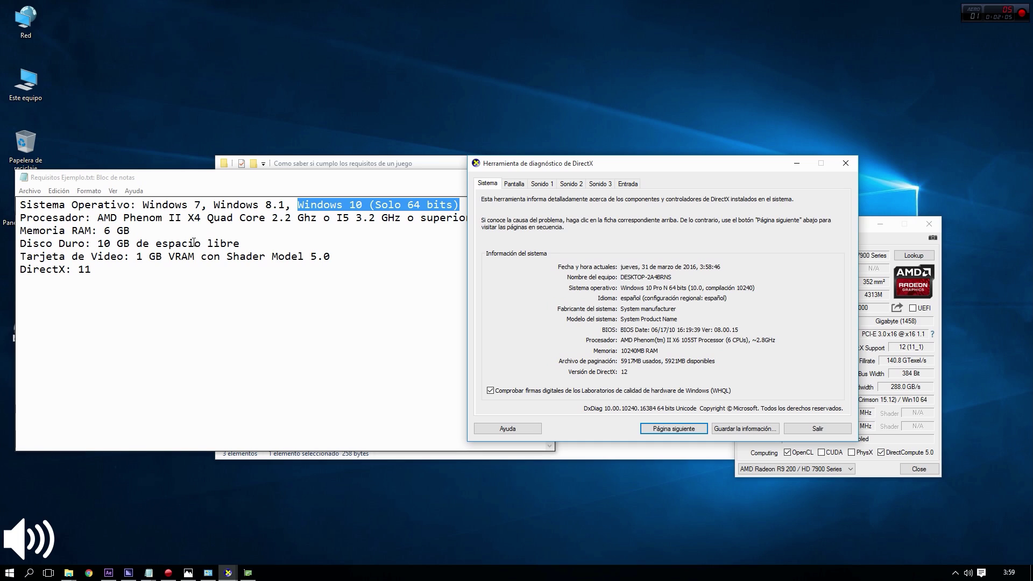
{"action": "left_click", "coordinate": [116, 217]}
{"action": "left_click_drag", "start_coordinate": [98, 218], "coordinate": [312, 220]}
{"action": "left_click", "coordinate": [188, 220]}
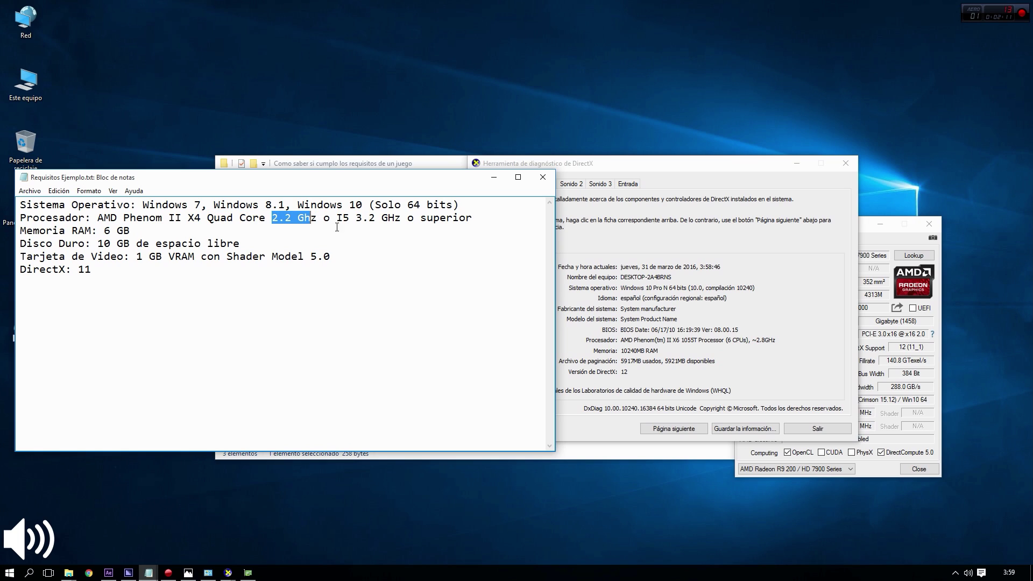
{"action": "left_click", "coordinate": [293, 236]}
{"action": "left_click", "coordinate": [628, 366]}
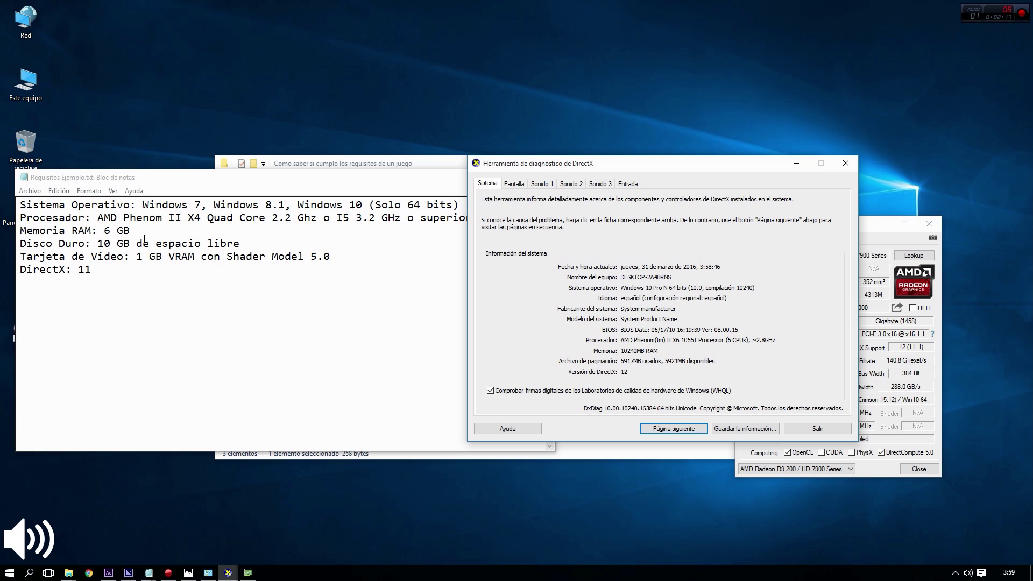
Step: Check the memory, disk space, video card and DirectX lines of the requirements text against the computer's specifications
{"action": "left_click_drag", "start_coordinate": [104, 230], "coordinate": [257, 243]}
{"action": "left_click", "coordinate": [130, 230]}
{"action": "left_click", "coordinate": [257, 243]}
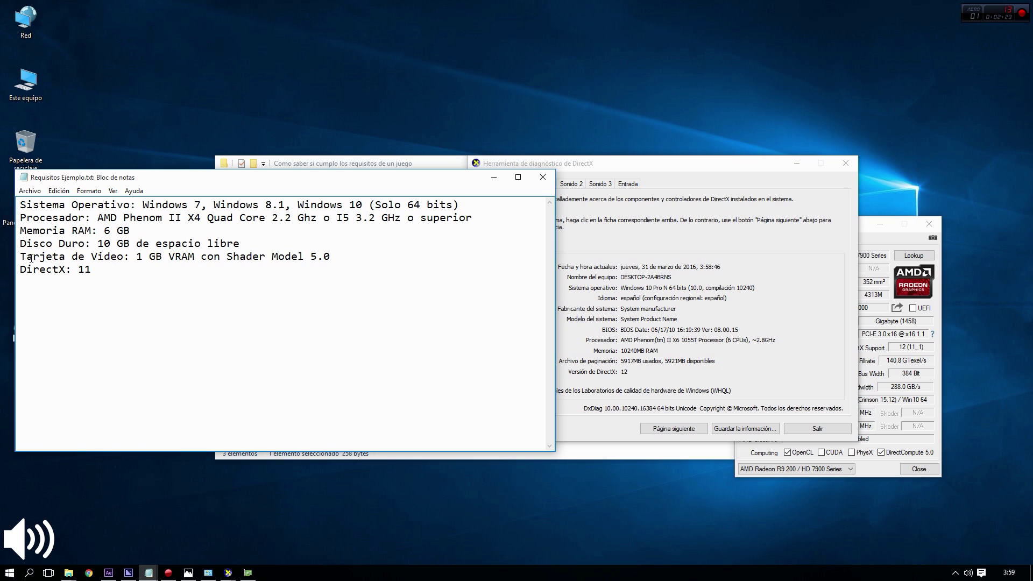
{"action": "mouse_move", "coordinate": [24, 256]}
{"action": "left_mouse_down"}
{"action": "mouse_move", "coordinate": [143, 282]}
{"action": "mouse_move", "coordinate": [21, 270]}
{"action": "left_mouse_up"}
{"action": "left_click", "coordinate": [106, 272]}
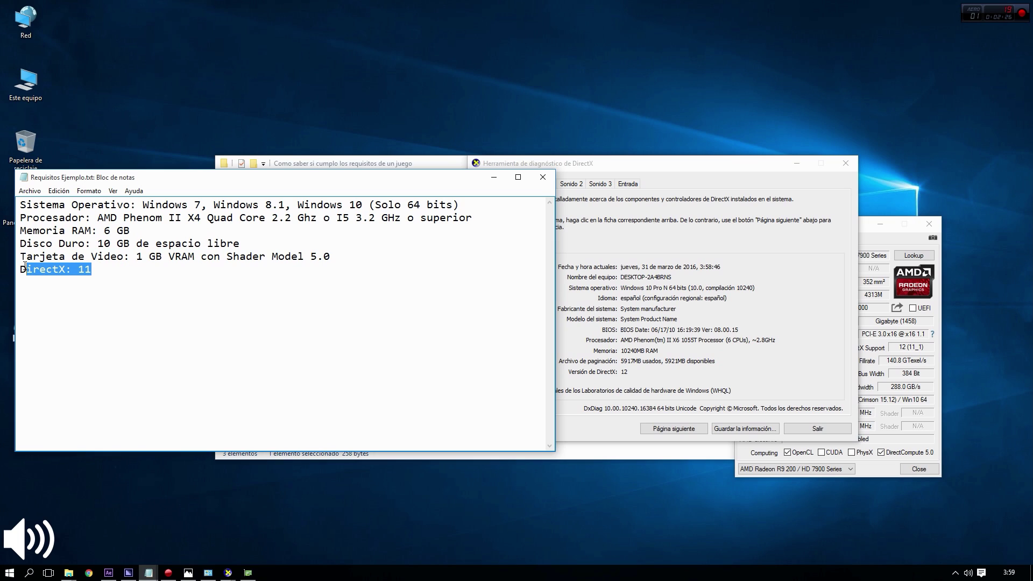
{"action": "left_click", "coordinate": [138, 281]}
{"action": "left_click_drag", "start_coordinate": [139, 282], "coordinate": [8, 254]}
{"action": "left_click", "coordinate": [72, 269]}
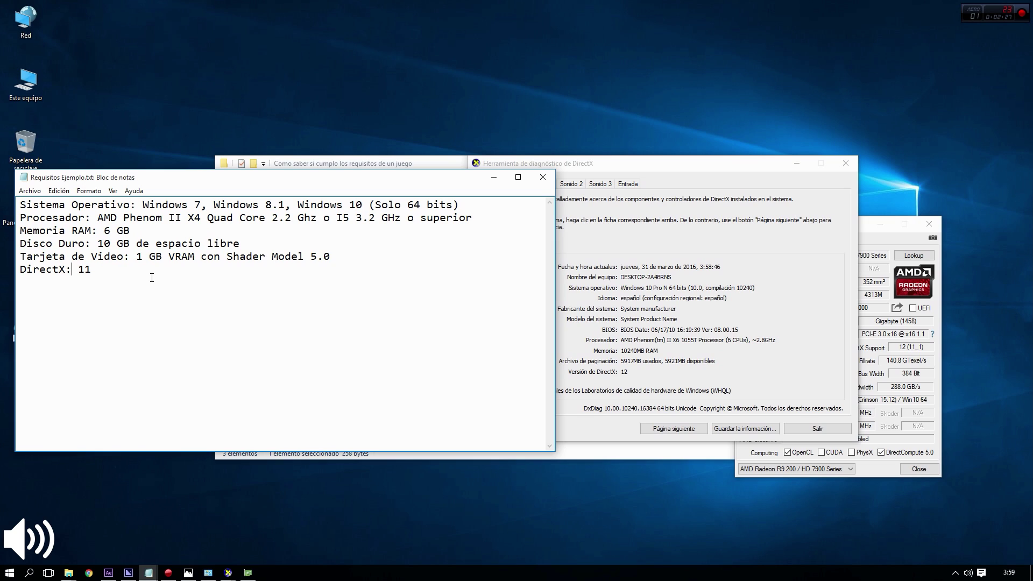
Step: Compare the required 1 GB of VRAM with the graphics card details in the DirectX Diagnostic Tool's display information and GPU-Z
{"action": "left_click_drag", "start_coordinate": [136, 256], "coordinate": [149, 257]}
{"action": "left_click_drag", "start_coordinate": [642, 165], "coordinate": [511, 184]}
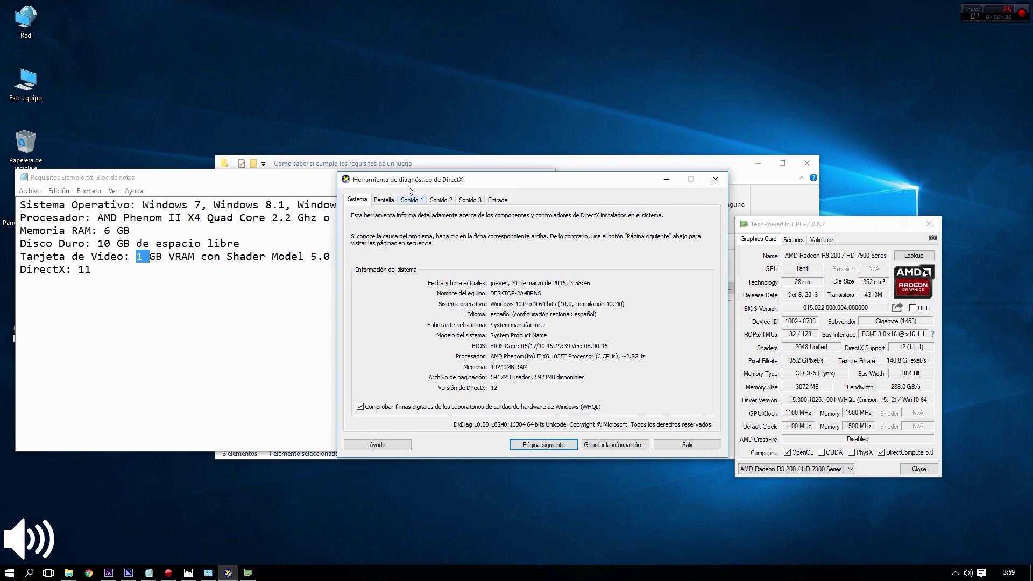
{"action": "left_click_drag", "start_coordinate": [407, 186], "coordinate": [410, 179]}
{"action": "left_click", "coordinate": [385, 201]}
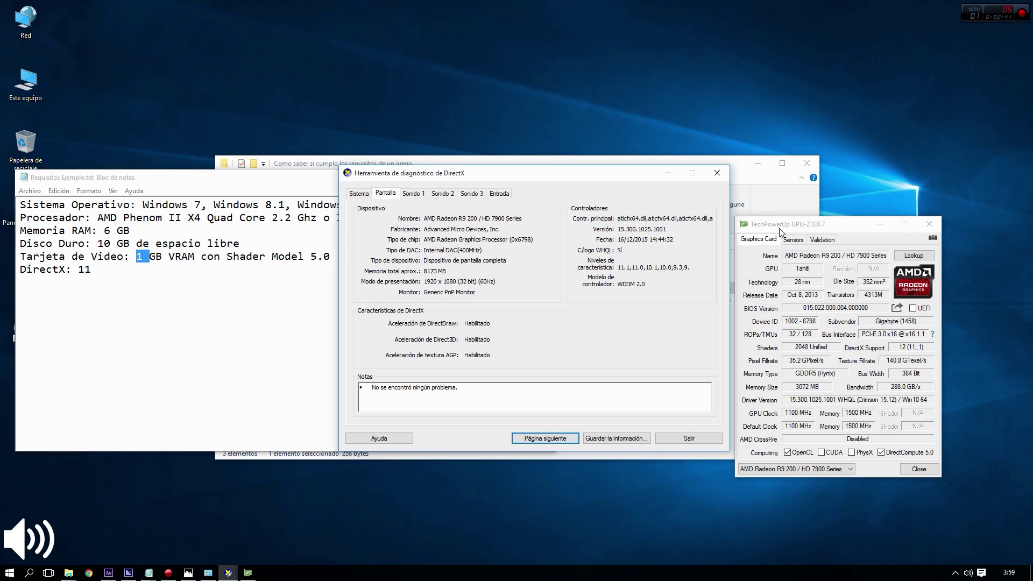
{"action": "left_click_drag", "start_coordinate": [782, 229], "coordinate": [789, 194]}
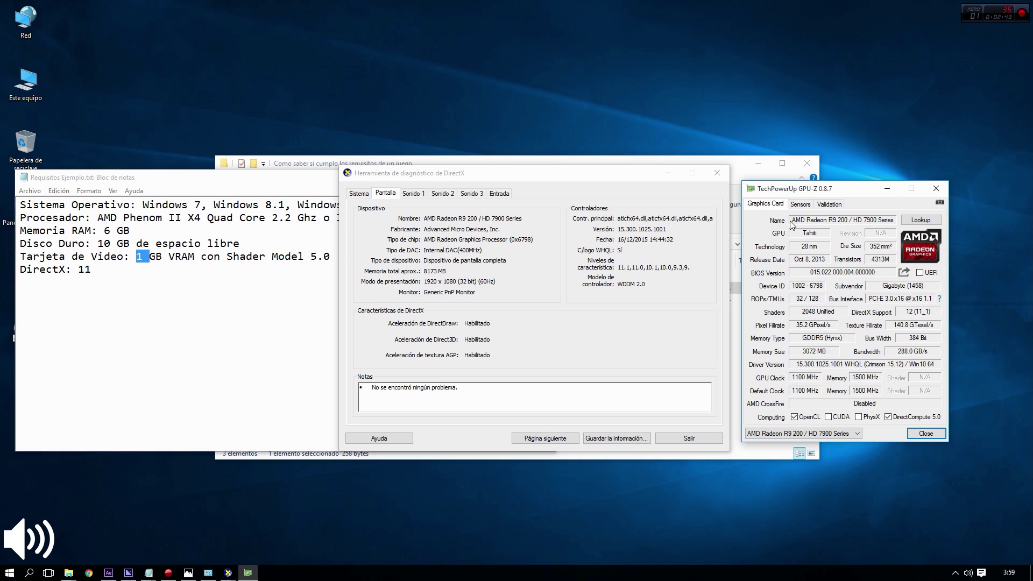
{"action": "mouse_move", "coordinate": [825, 222]}
{"action": "left_click", "coordinate": [482, 181]}
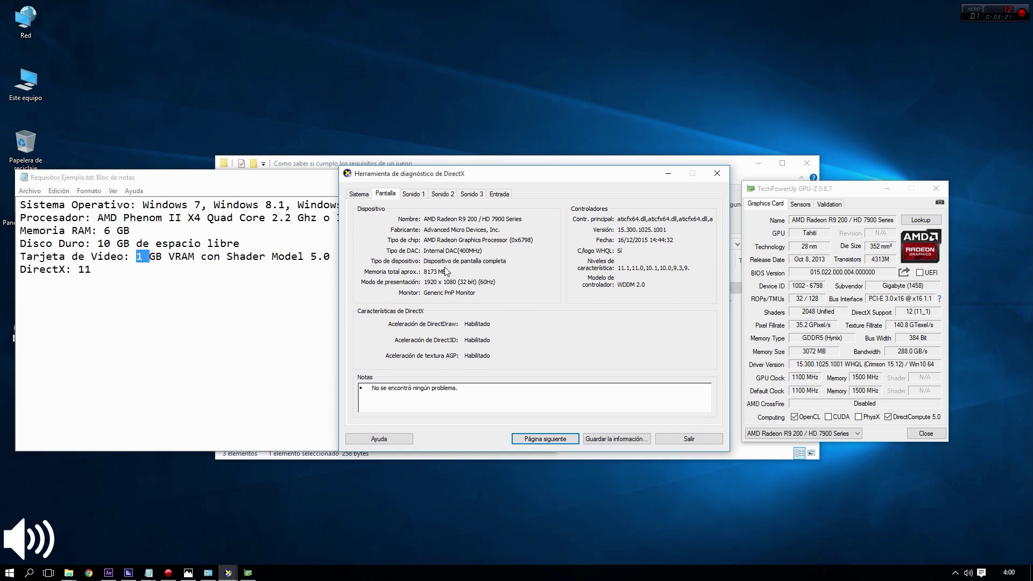
Step: Examine the VRAM and Shader Model 5.0 parts of the video card requirement in the requirements text
{"action": "left_click", "coordinate": [137, 256]}
{"action": "left_click_drag", "start_coordinate": [136, 256], "coordinate": [331, 257]}
{"action": "left_click", "coordinate": [181, 256]}
{"action": "left_click", "coordinate": [138, 257]}
{"action": "left_click", "coordinate": [228, 257]}
{"action": "left_click", "coordinate": [330, 256]}
Step: Open Shader Model.txt from the File Explorer folder and reposition its window on the desktop
{"action": "left_click", "coordinate": [648, 186]}
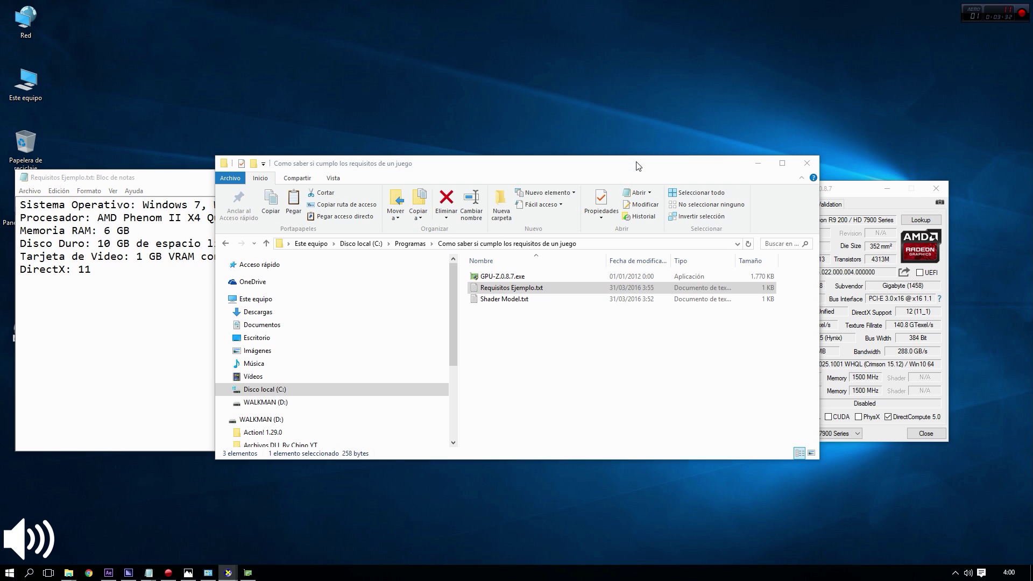
{"action": "left_click", "coordinate": [504, 301]}
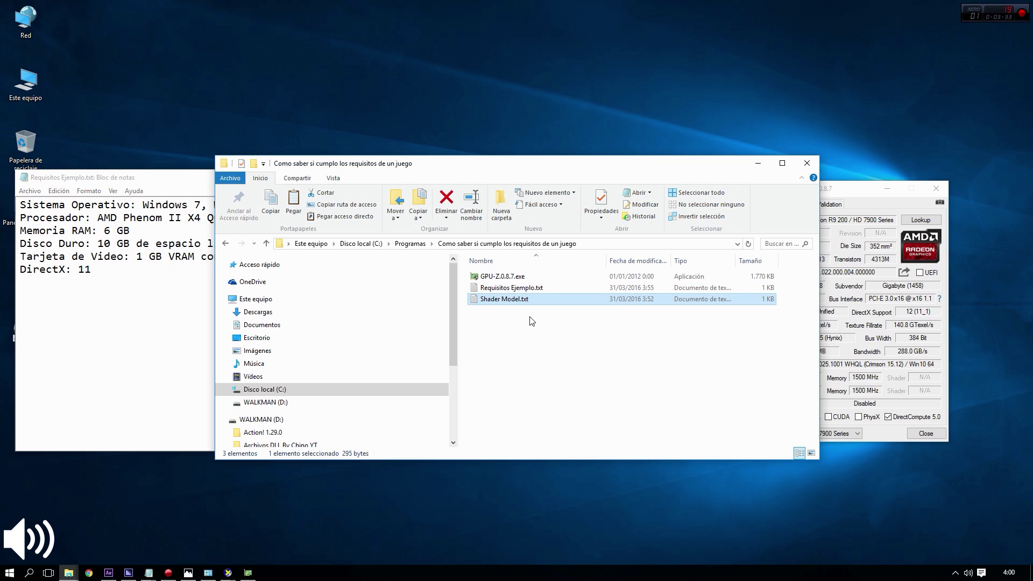
{"action": "double_click", "coordinate": [502, 300]}
{"action": "left_click_drag", "start_coordinate": [472, 302], "coordinate": [451, 116]}
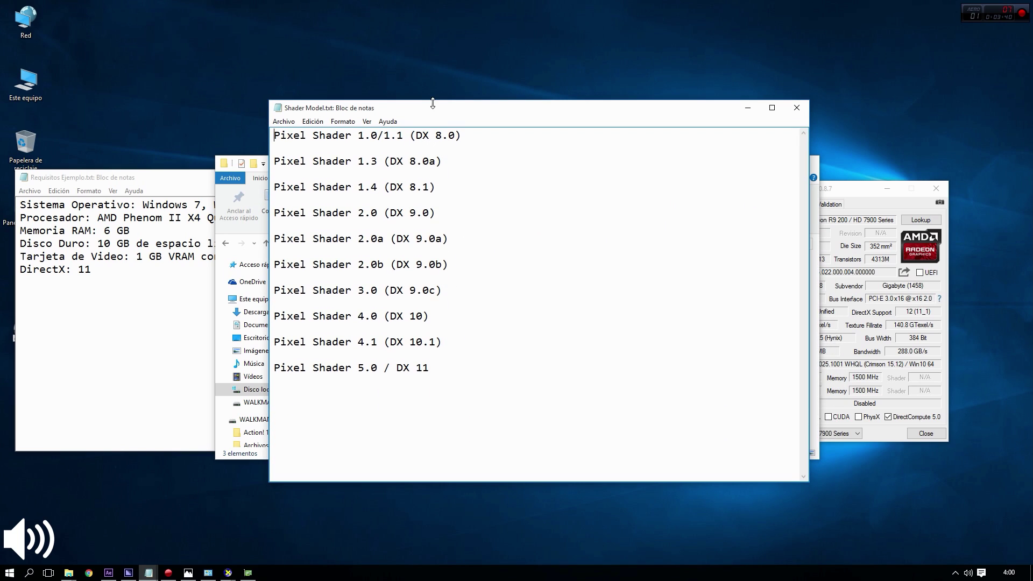
{"action": "left_click_drag", "start_coordinate": [436, 108], "coordinate": [395, 135]}
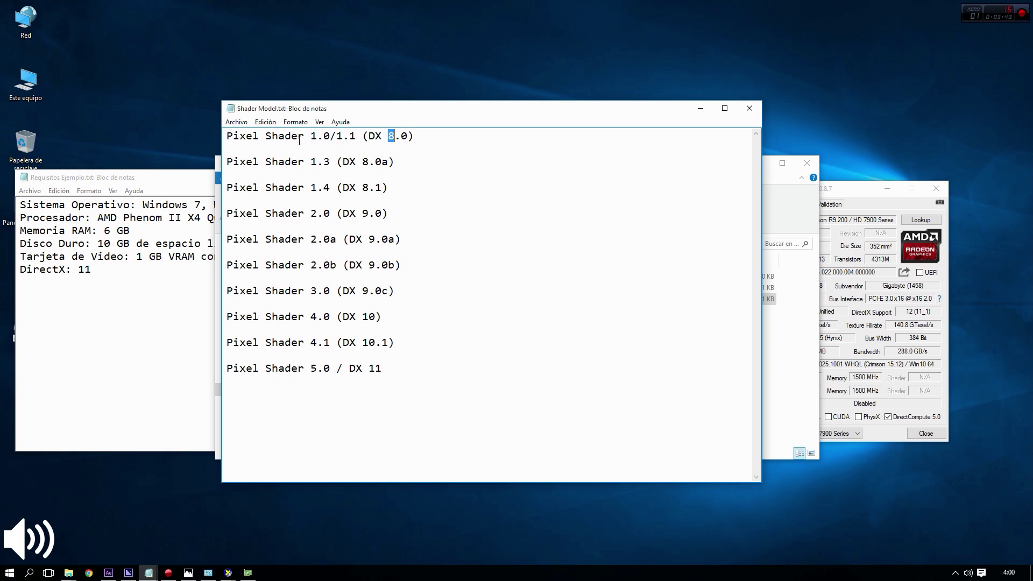
Step: Read the Pixel Shader 1.0/1.1 and 1.3 lines together with the DirectX version each one corresponds to
{"action": "left_click_drag", "start_coordinate": [266, 136], "coordinate": [305, 135]}
{"action": "left_click", "coordinate": [324, 135]}
{"action": "left_click_drag", "start_coordinate": [369, 162], "coordinate": [361, 164]}
{"action": "left_click_drag", "start_coordinate": [266, 162], "coordinate": [331, 162]}
{"action": "left_click", "coordinate": [330, 163]}
Step: Check the DirectX Support field in GPU-Z and highlight the whole Pixel Shader list to review it
{"action": "left_click_drag", "start_coordinate": [840, 200], "coordinate": [541, 159]}
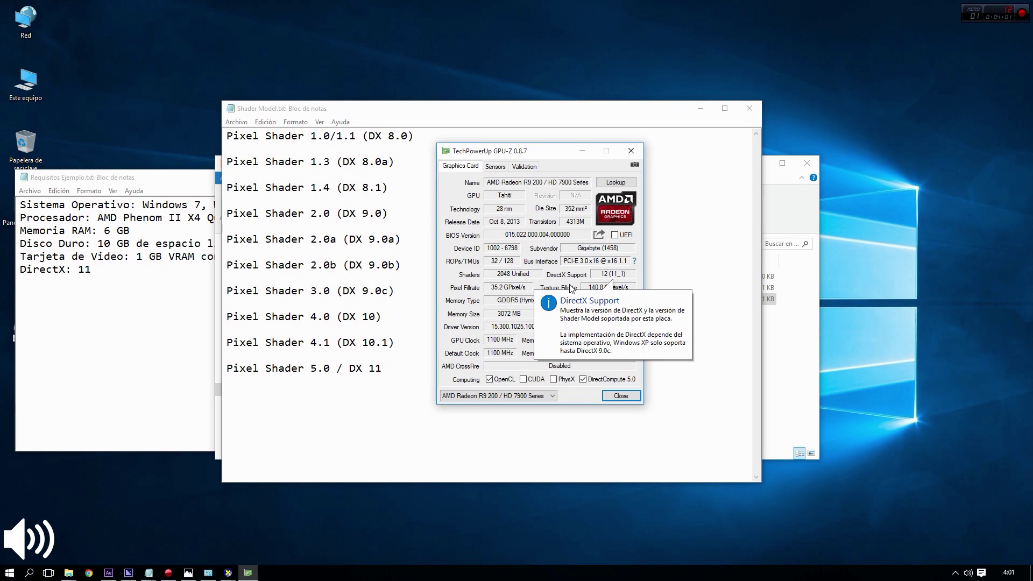
{"action": "left_click", "coordinate": [396, 371]}
{"action": "key", "text": "shift+Up"}
{"action": "key", "text": "shift+Up"}
{"action": "key", "text": "shift+Up"}
{"action": "key", "text": "shift+Up"}
{"action": "key", "text": "shift+Up"}
{"action": "key", "text": "shift+Up"}
{"action": "key", "text": "shift+Up"}
{"action": "key", "text": "shift+Up"}
{"action": "key", "text": "shift+Up"}
{"action": "key", "text": "shift+Up"}
{"action": "key", "text": "shift+Up"}
{"action": "key", "text": "shift+Up"}
{"action": "key", "text": "shift+Up"}
{"action": "key", "text": "shift+Up"}
{"action": "key", "text": "shift+Up"}
{"action": "key", "text": "shift+Up"}
{"action": "key", "text": "shift+Up"}
{"action": "key", "text": "shift+Up"}
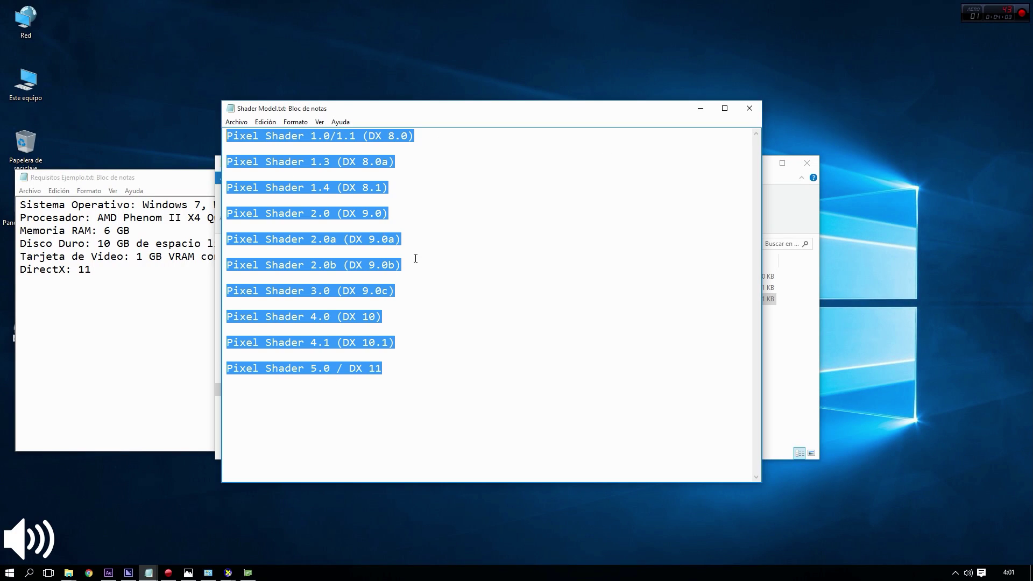
Step: Narrow the Shader Model text window and place GPU-Z beside it so that both can be read
{"action": "left_click", "coordinate": [429, 388]}
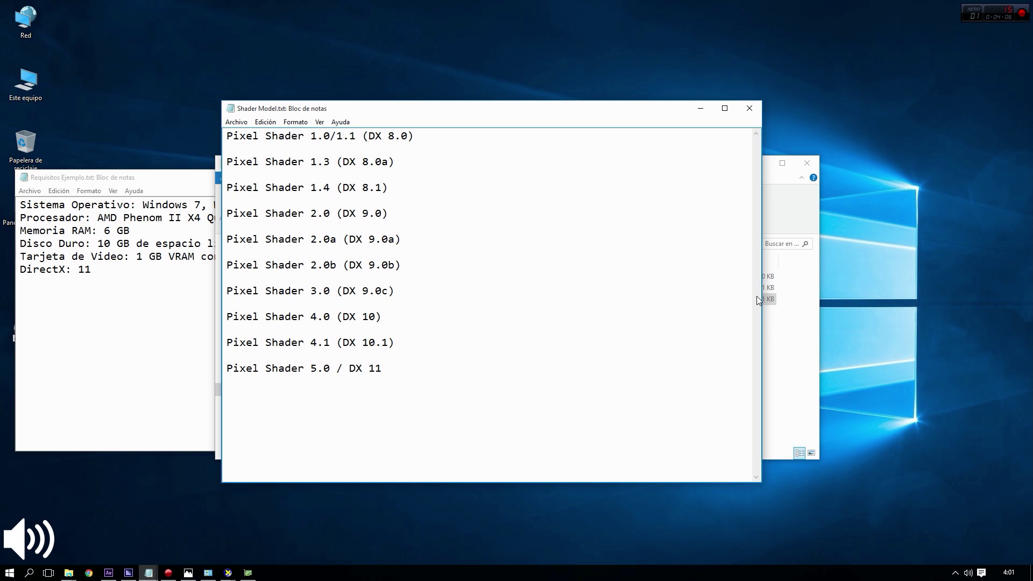
{"action": "left_click_drag", "start_coordinate": [759, 299], "coordinate": [456, 296]}
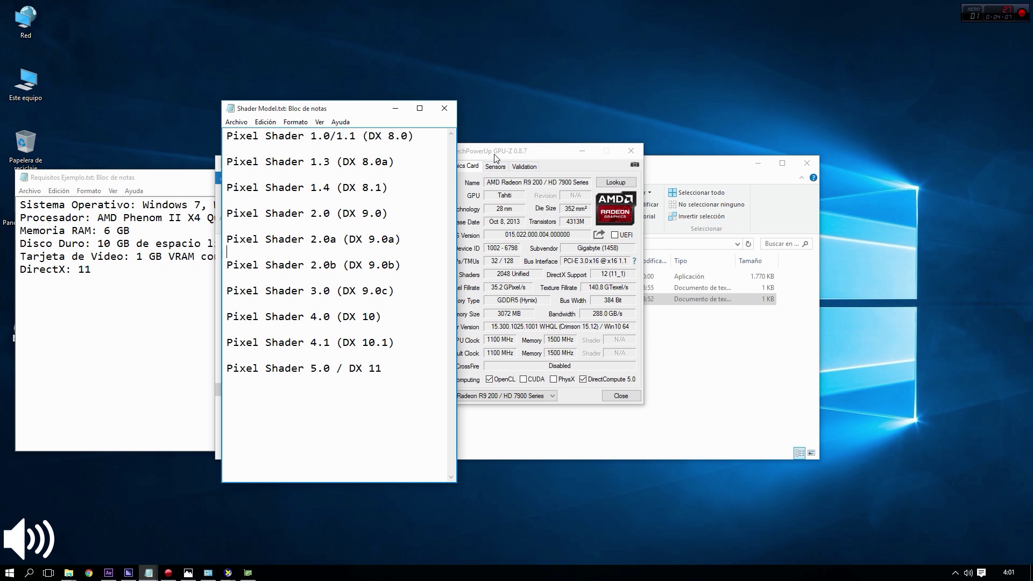
{"action": "left_click_drag", "start_coordinate": [495, 158], "coordinate": [561, 157]}
Step: Compare the required Shader Model 5.0 with the Pixel Shader list and the DirectX support given in GPU-Z
{"action": "left_click", "coordinate": [207, 269]}
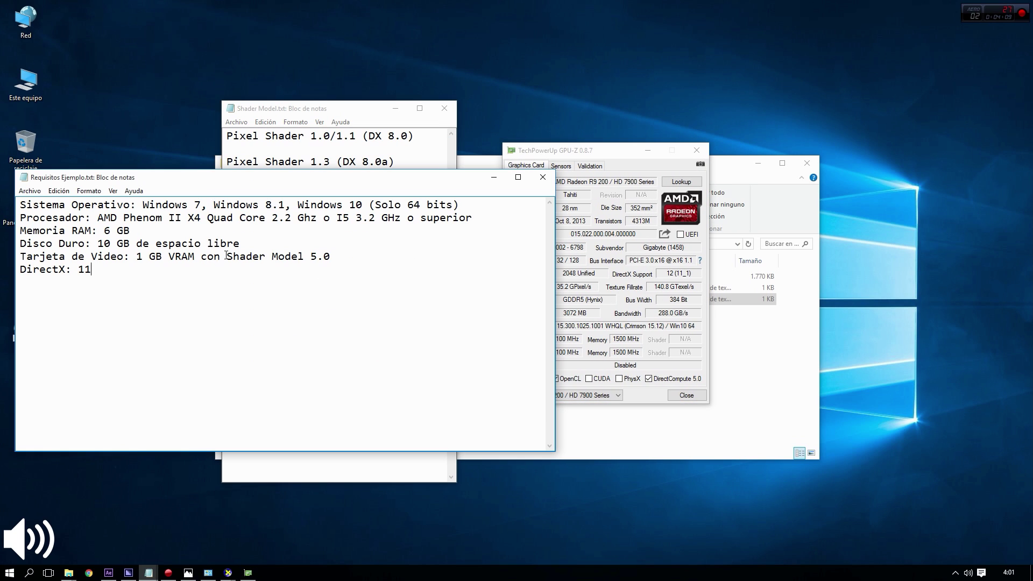
{"action": "left_click_drag", "start_coordinate": [227, 256], "coordinate": [359, 256]}
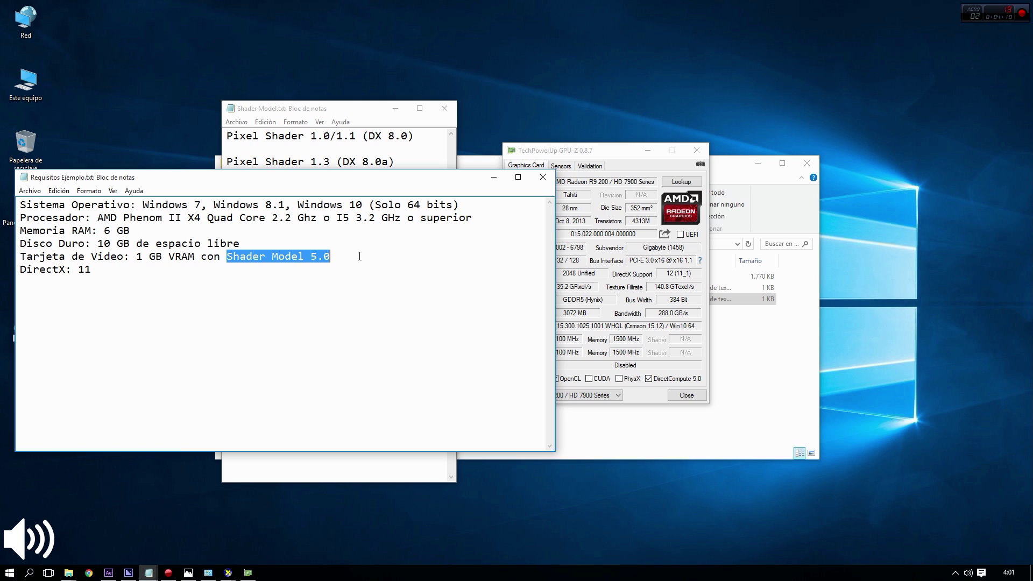
{"action": "left_click", "coordinate": [363, 162]}
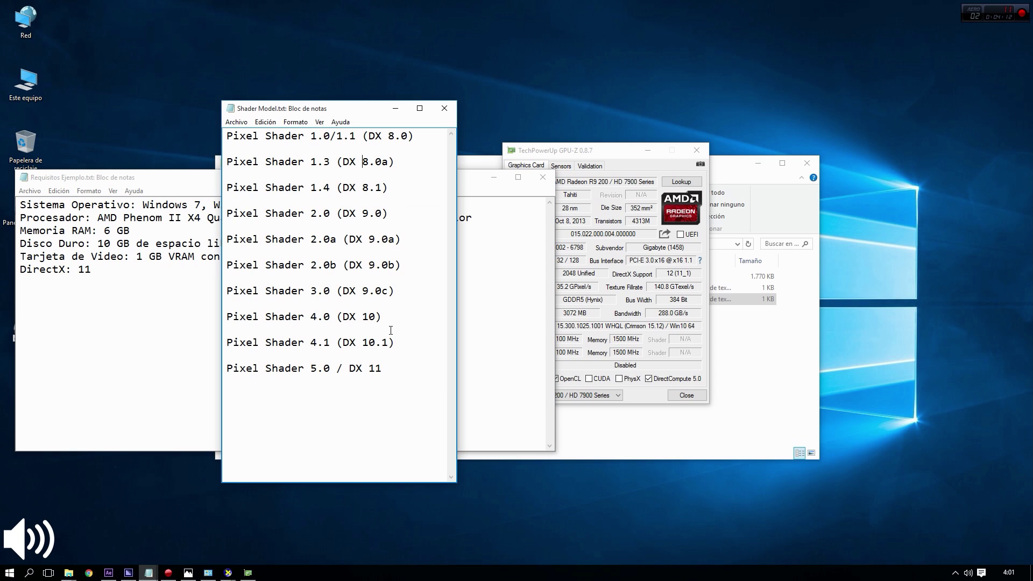
{"action": "left_click", "coordinate": [669, 281]}
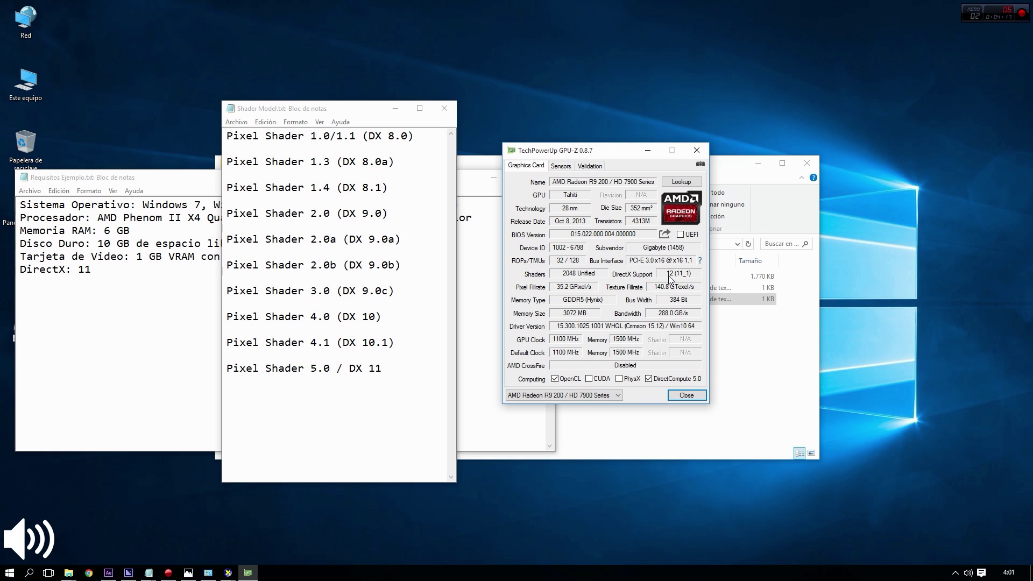
Step: Examine the Pixel Shader 5.0 / DX 11 line in the shader list
{"action": "left_click", "coordinate": [410, 370]}
{"action": "left_click_drag", "start_coordinate": [411, 369], "coordinate": [198, 378]}
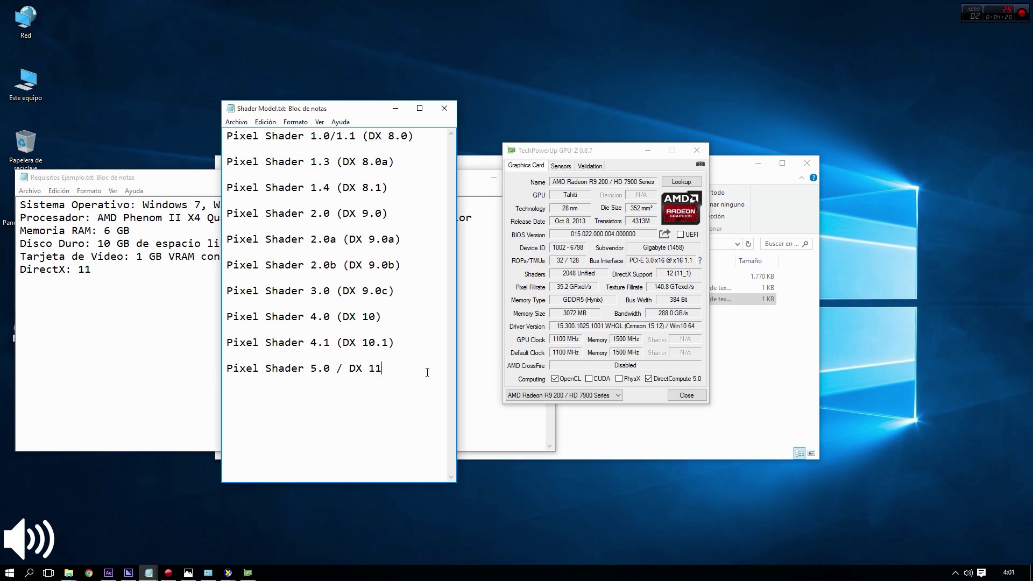
{"action": "left_click", "coordinate": [328, 374]}
{"action": "double_click", "coordinate": [312, 369]}
{"action": "left_click", "coordinate": [360, 369]}
{"action": "left_click_drag", "start_coordinate": [383, 369], "coordinate": [226, 372]}
Step: Recheck the Shader Model 5.0 requirement against the shader list and move GPU-Z right next to that list
{"action": "left_click", "coordinate": [218, 301]}
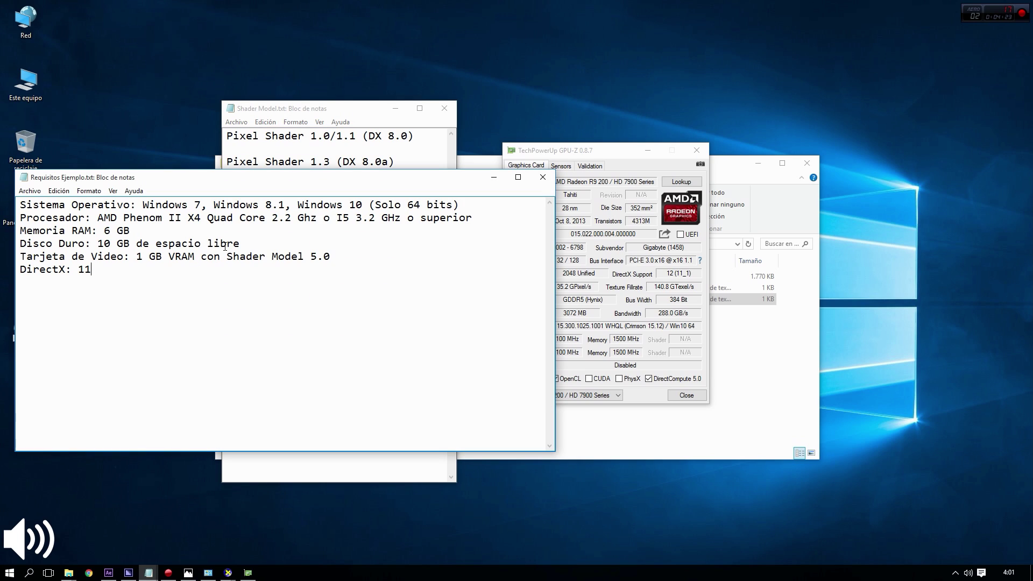
{"action": "left_click_drag", "start_coordinate": [226, 256], "coordinate": [346, 258]}
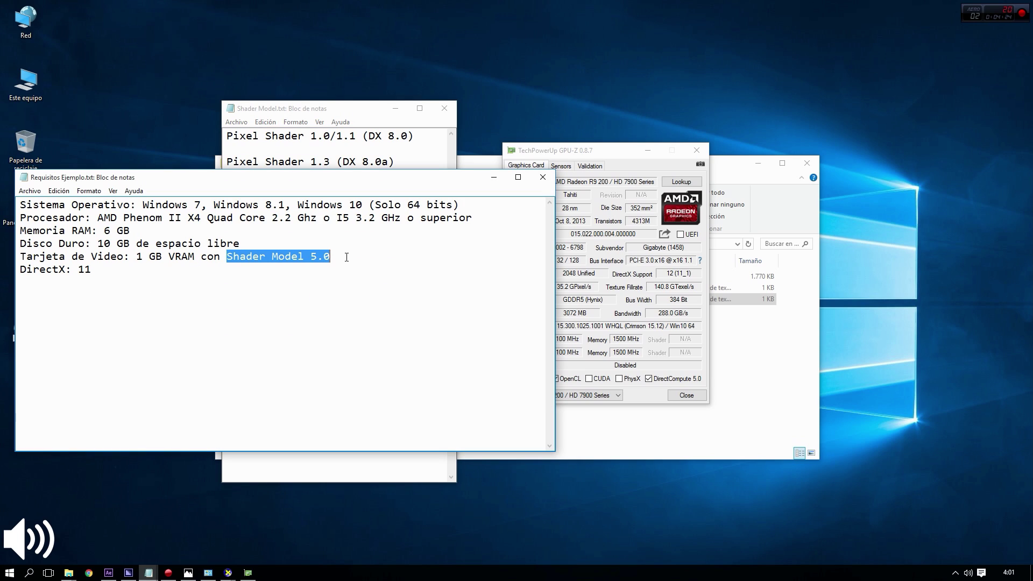
{"action": "left_click", "coordinate": [371, 160]}
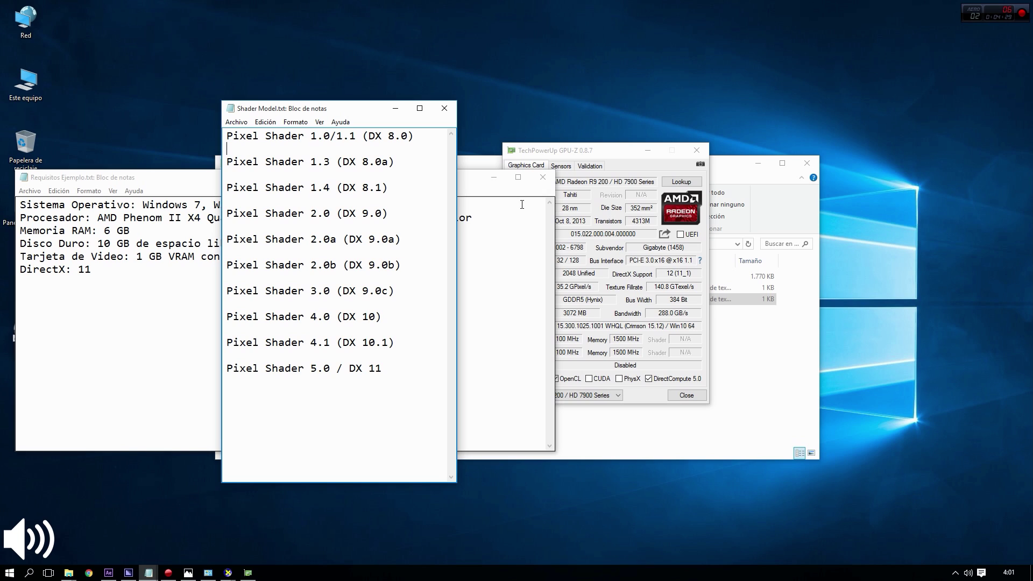
{"action": "left_click_drag", "start_coordinate": [535, 155], "coordinate": [499, 172]}
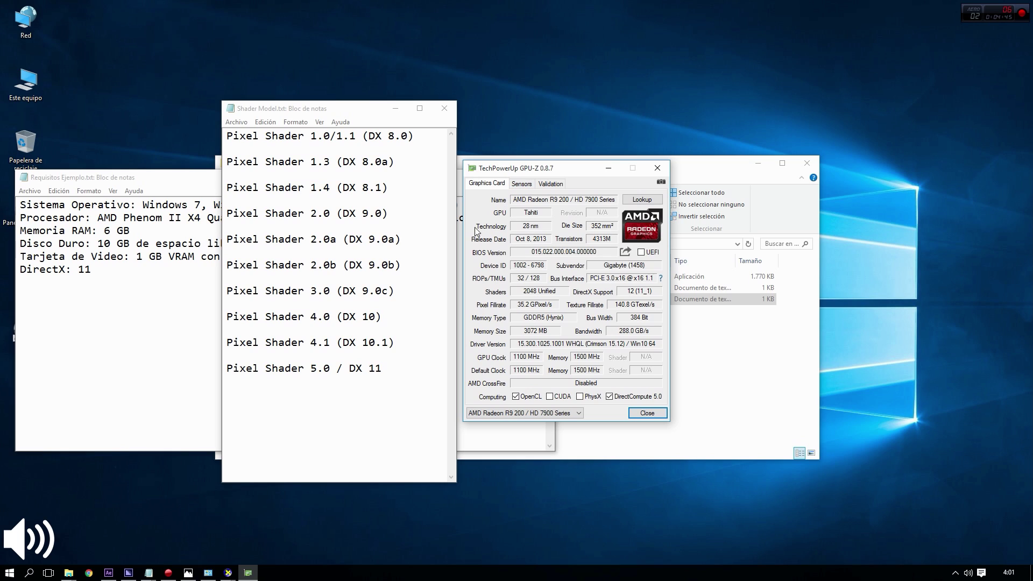
Step: Compare the DirectX 11 line of the requirements text with the DirectX Support field in GPU-Z
{"action": "left_click", "coordinate": [142, 275]}
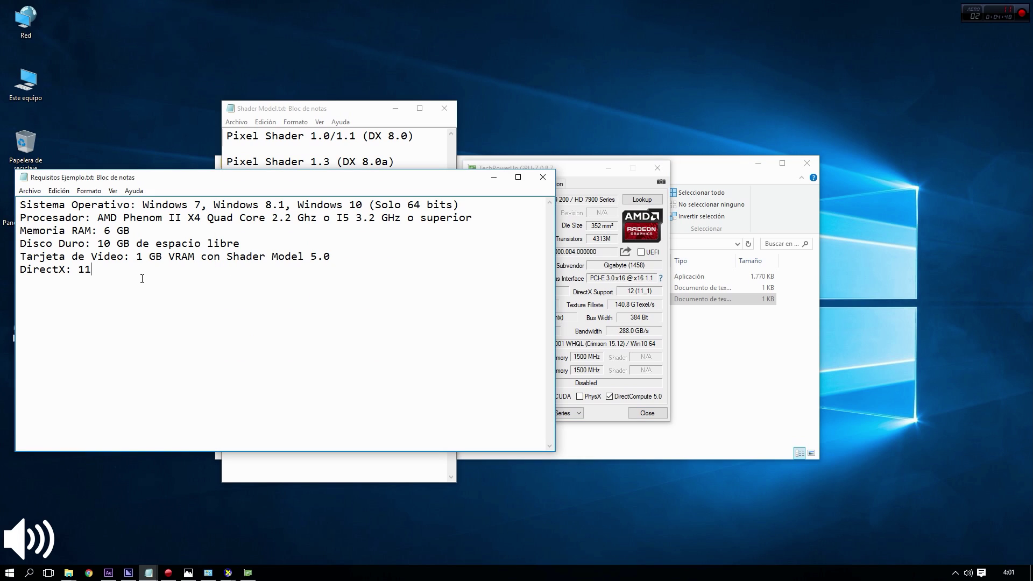
{"action": "left_click_drag", "start_coordinate": [142, 275], "coordinate": [16, 276]}
{"action": "left_click_drag", "start_coordinate": [102, 275], "coordinate": [17, 277]}
{"action": "left_click", "coordinate": [93, 275]}
{"action": "left_click", "coordinate": [596, 293]}
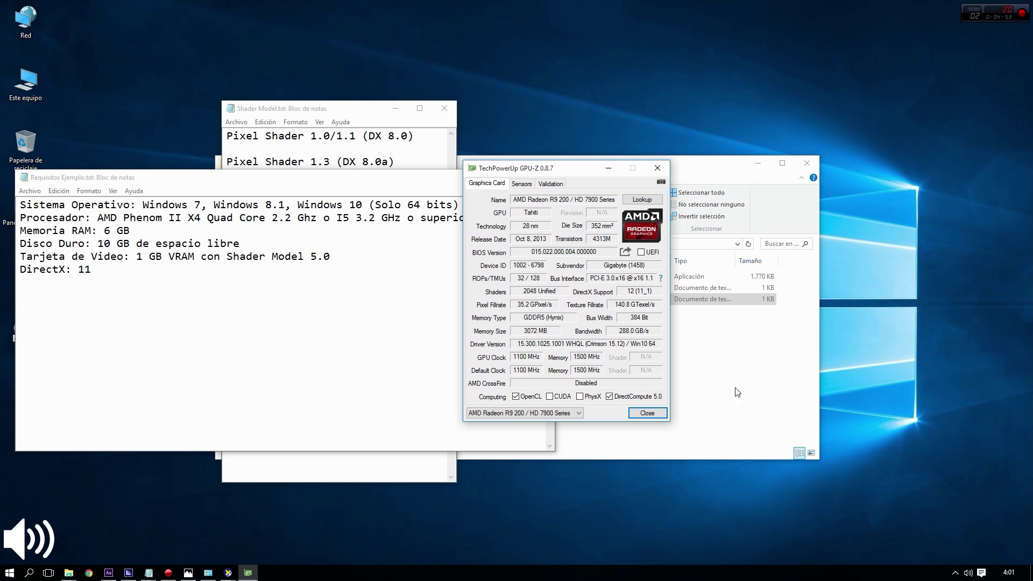
Step: Review the DirectX Diagnostic Tool's display and system information alongside the Shader Model 5.0 requirement
{"action": "left_click", "coordinate": [228, 572]}
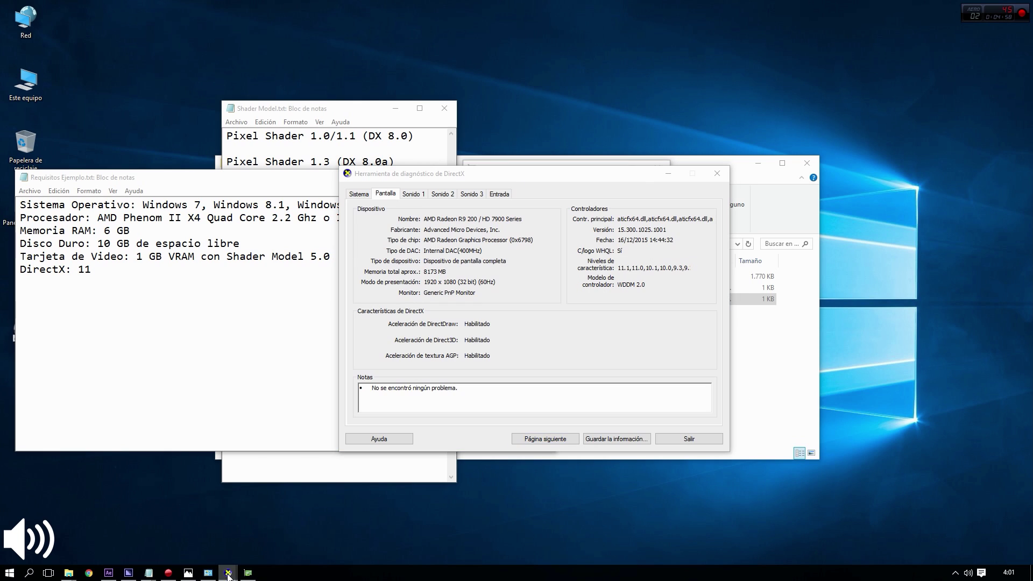
{"action": "left_click", "coordinate": [198, 530]}
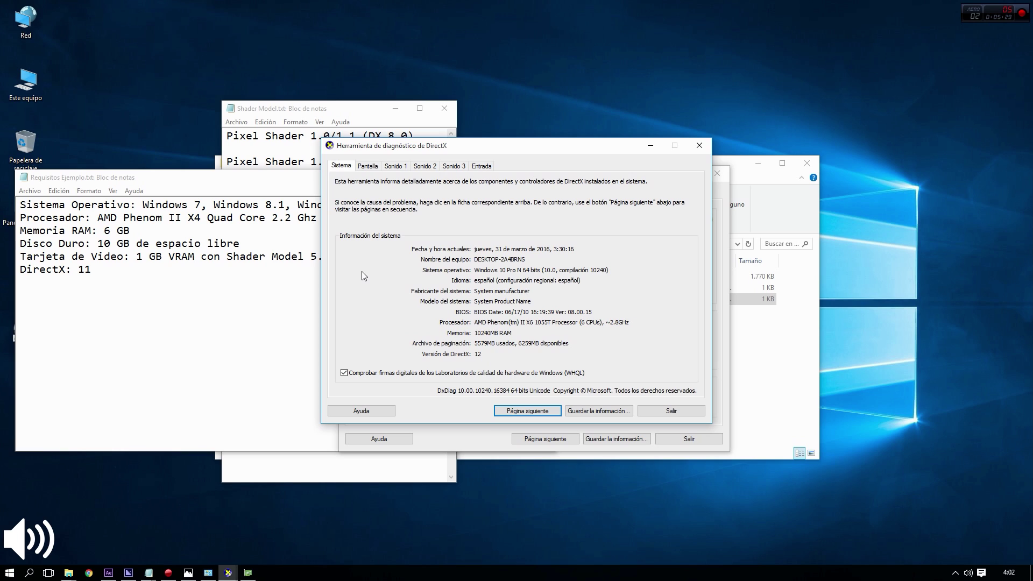
{"action": "left_click", "coordinate": [315, 269]}
{"action": "left_click_drag", "start_coordinate": [227, 257], "coordinate": [331, 257]}
{"action": "left_click", "coordinate": [282, 337]}
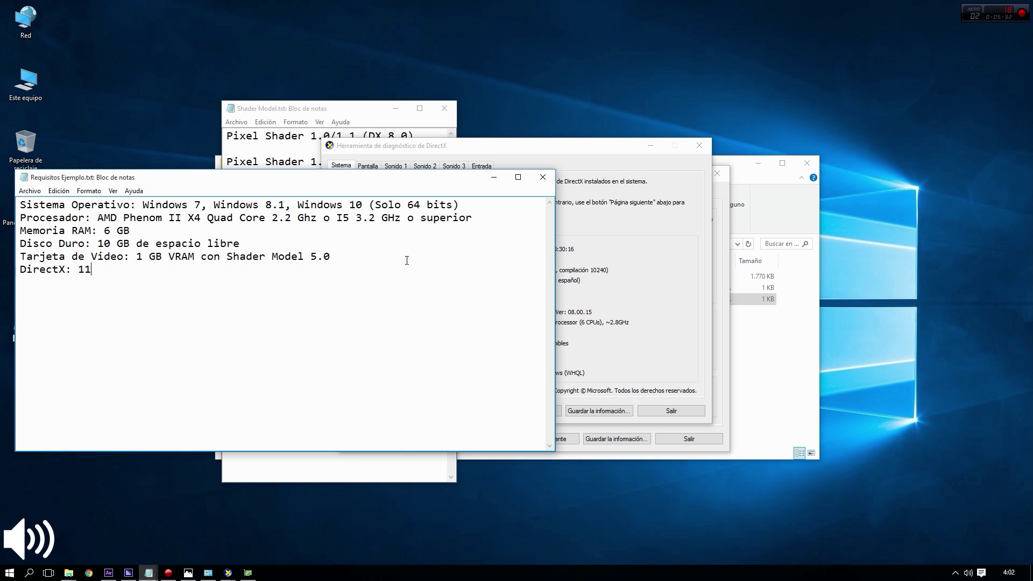
{"action": "key", "text": "alt+Tab"}
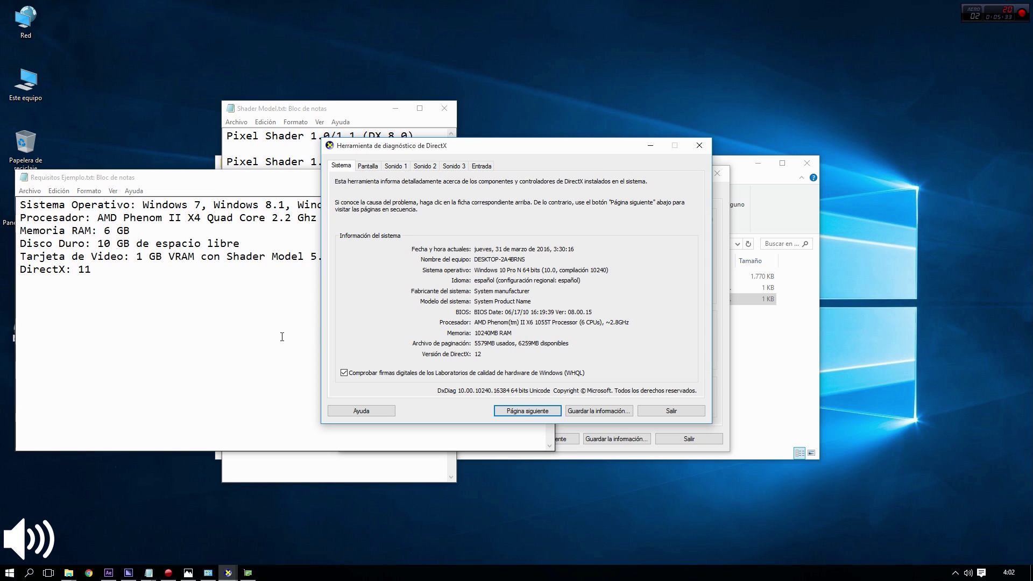